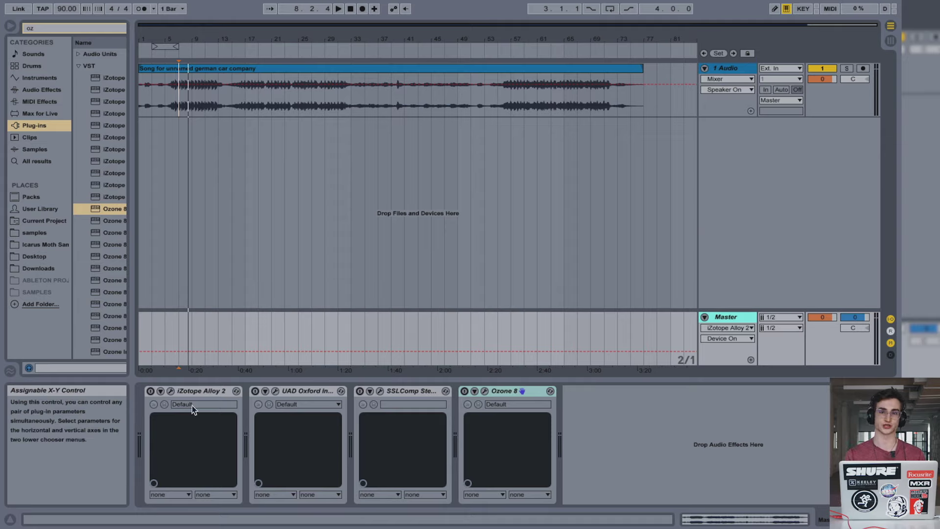
Enable the iZotope Alloy 2 device on the master track and open its plug-in window.
click(151, 390)
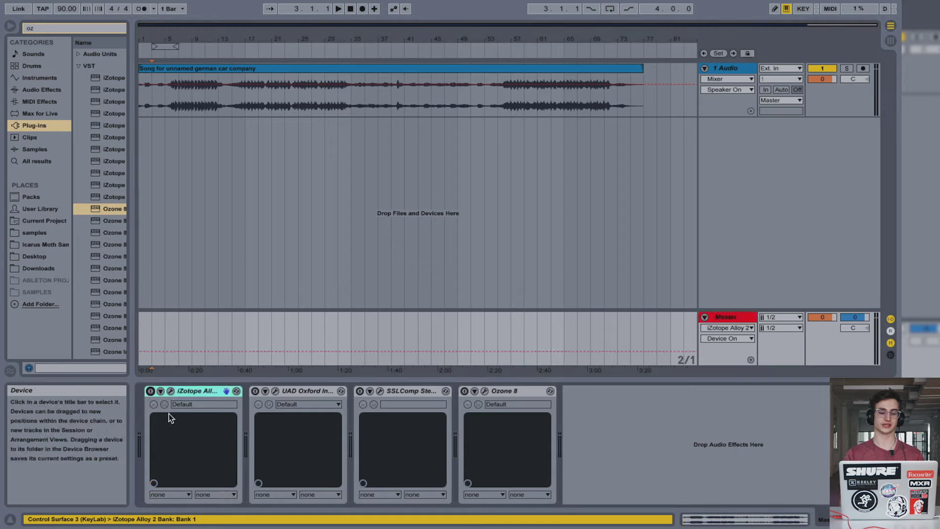
click(149, 391)
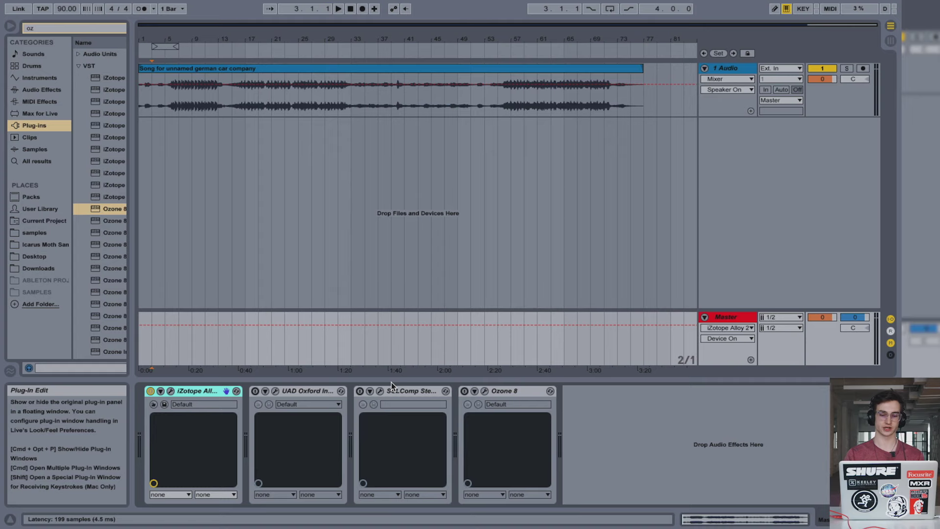
key(super+alt+p)
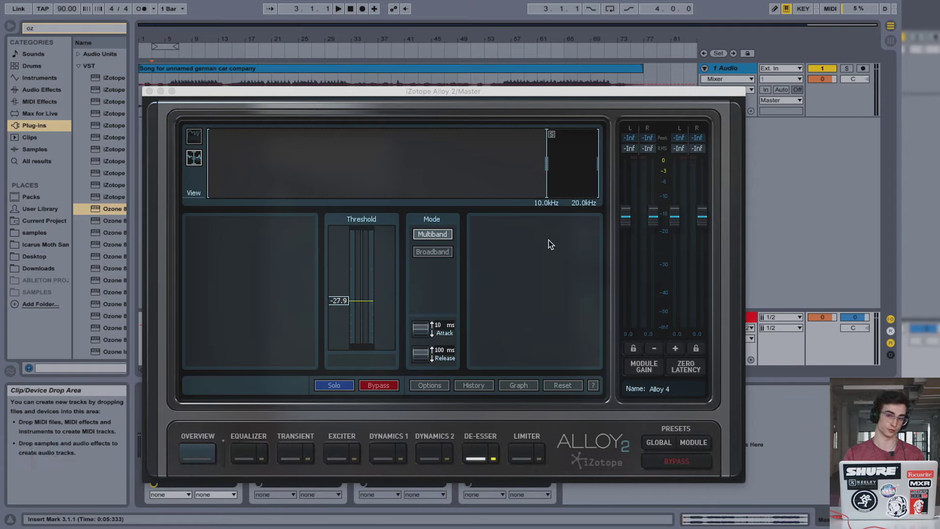
Set the Alloy 2 de-esser threshold to -24.2 while the song plays, and close the plug-in window.
mouse_move(344, 306)
mouse_down()
mouse_move(339, 237)
mouse_move(349, 303)
mouse_up()
key(space)
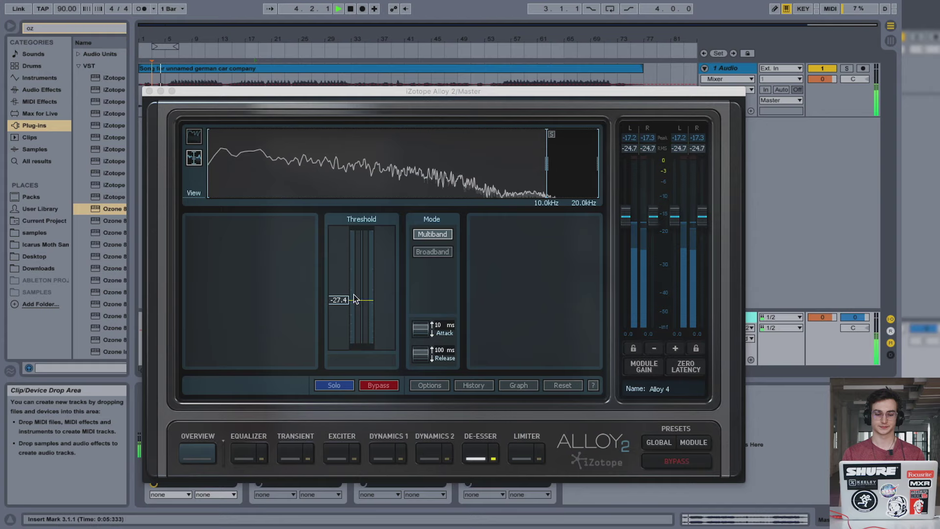
click(340, 303)
drag(339, 306, 340, 299)
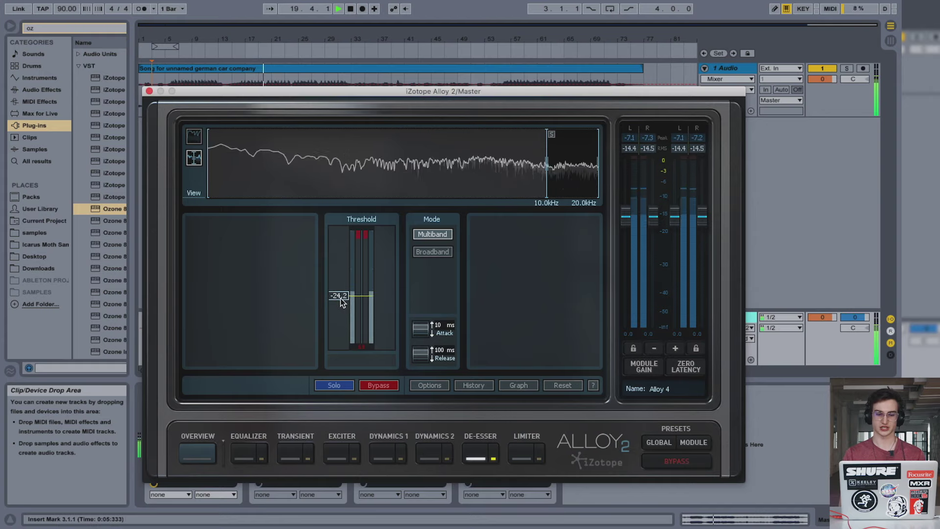
key(space)
key(super+alt+p)
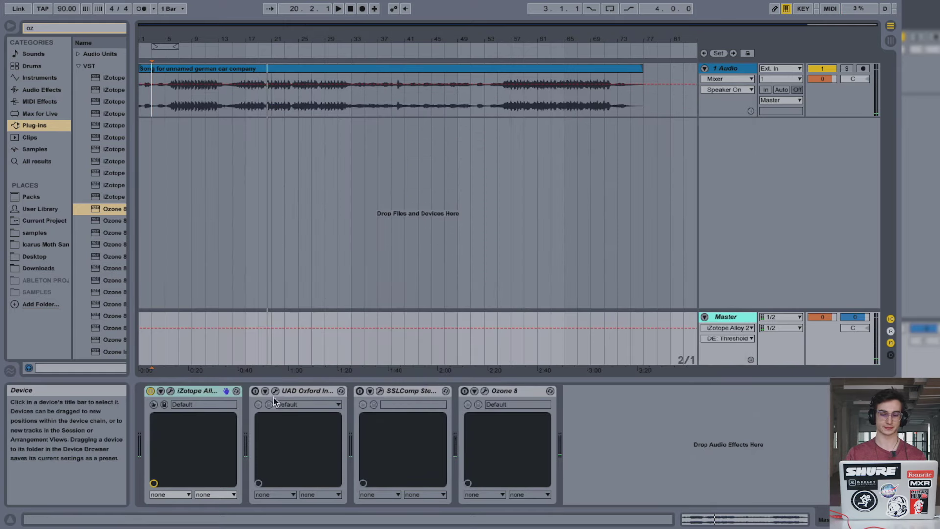
Enable UAD Oxford Inflator on the master, slightly lower its Effect amount, and close its window.
click(255, 391)
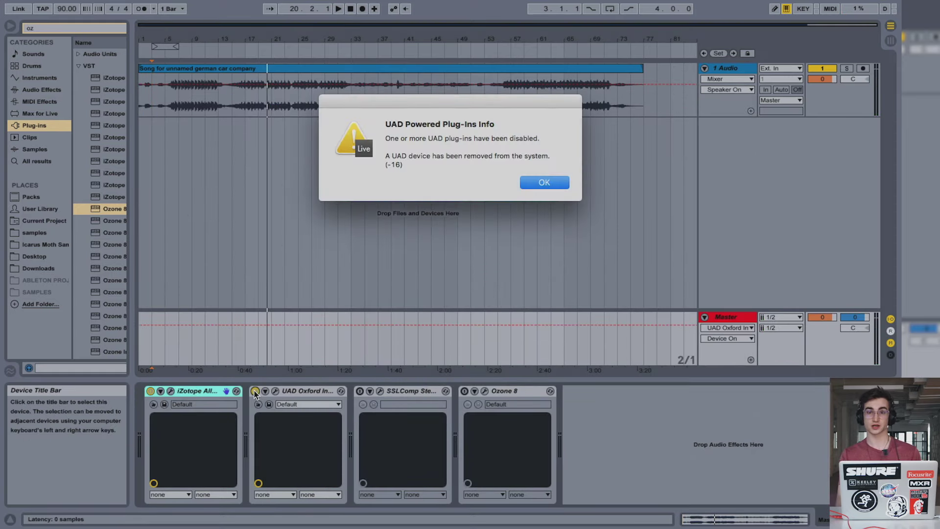
key(Return)
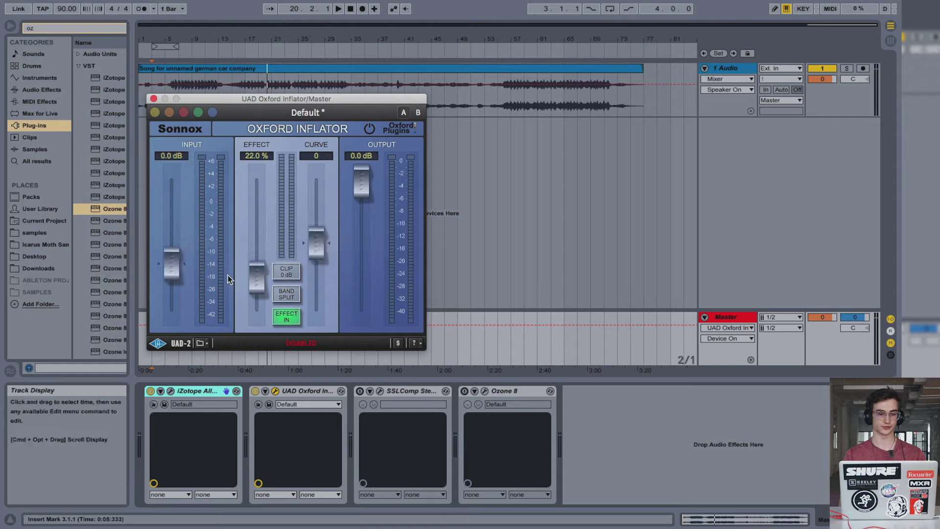
click(279, 273)
click(279, 274)
mouse_move(257, 278)
mouse_down()
mouse_move(259, 211)
mouse_move(256, 293)
mouse_move(252, 285)
mouse_up()
click(154, 99)
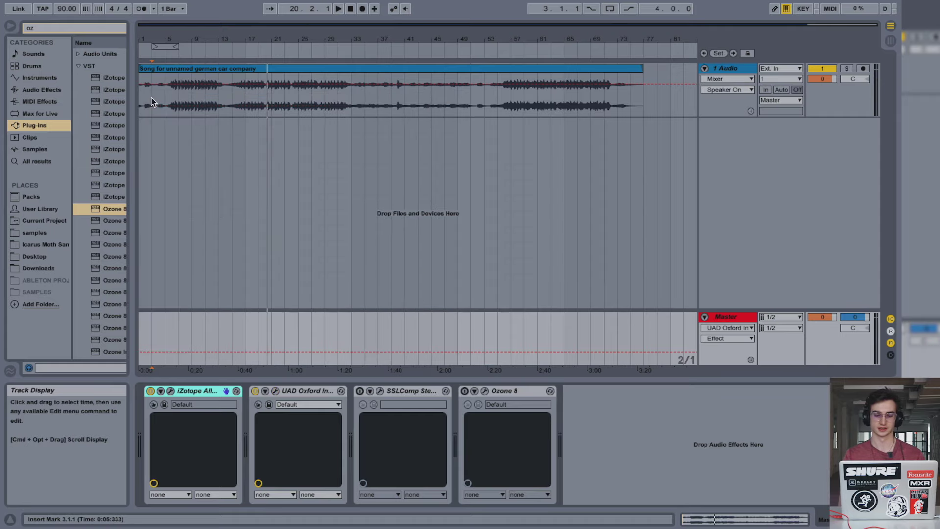
Enable the SSLComp Stereo compressor on the master and move its opened window to the middle of the arrangement.
click(359, 391)
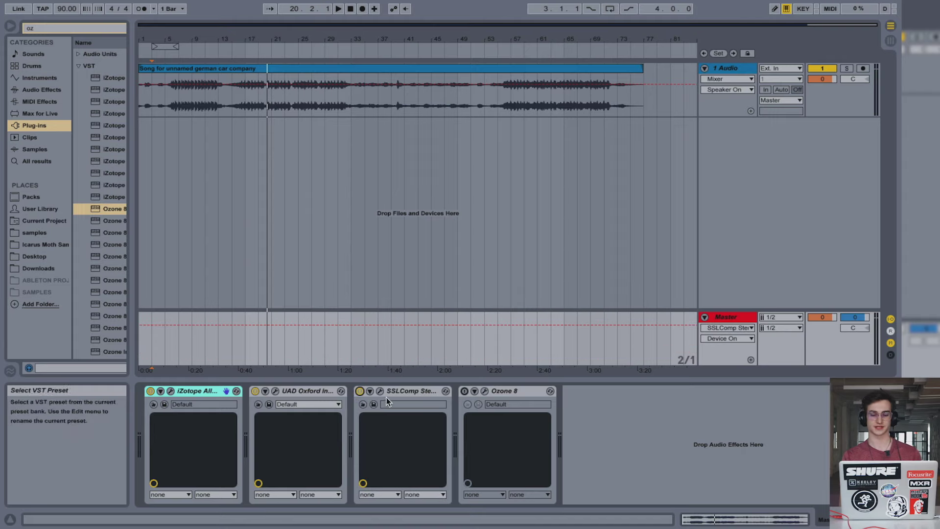
click(380, 391)
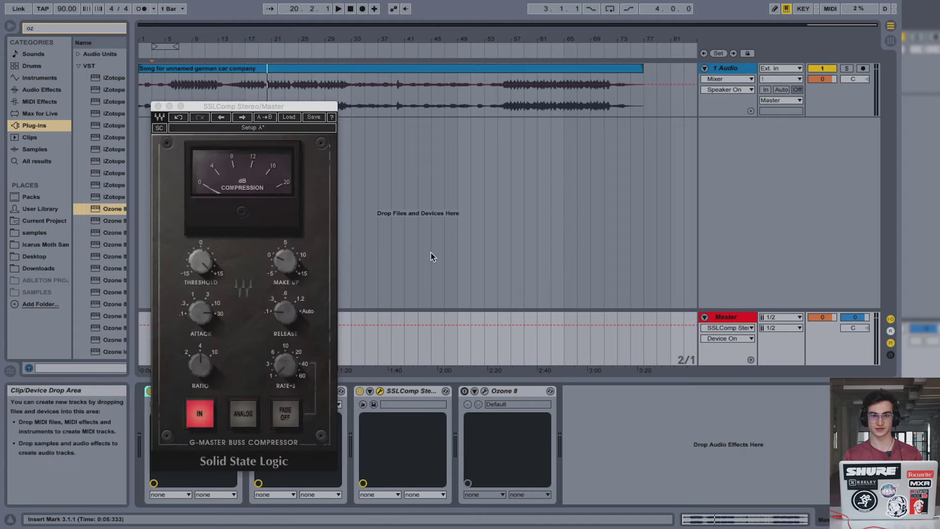
drag(228, 105, 433, 37)
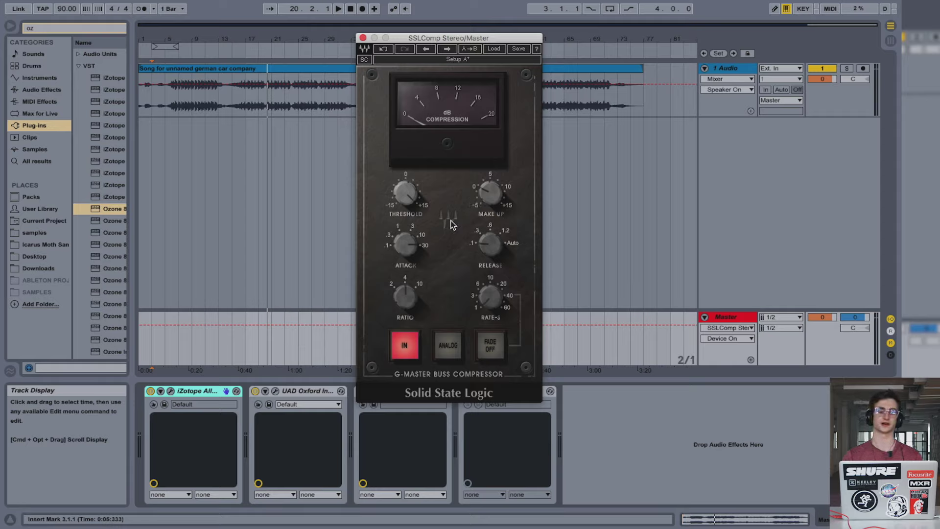
Review the SSL compressor's threshold, make-up, attack, release and ratio settings.
click(412, 203)
click(490, 194)
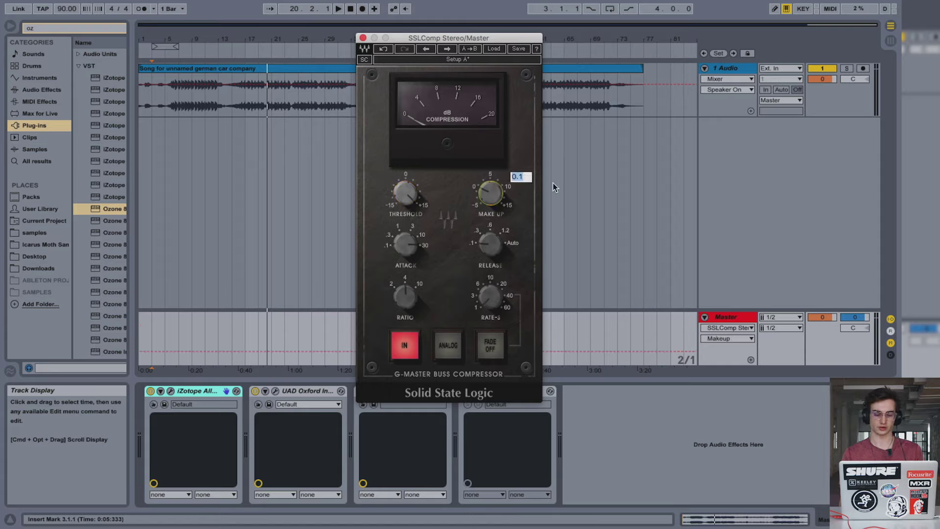
text(1)
click(511, 180)
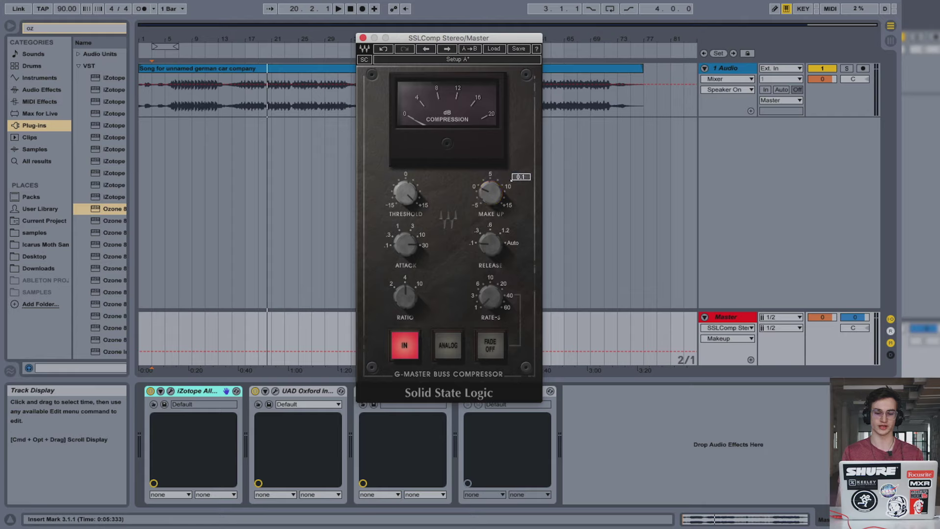
click(405, 244)
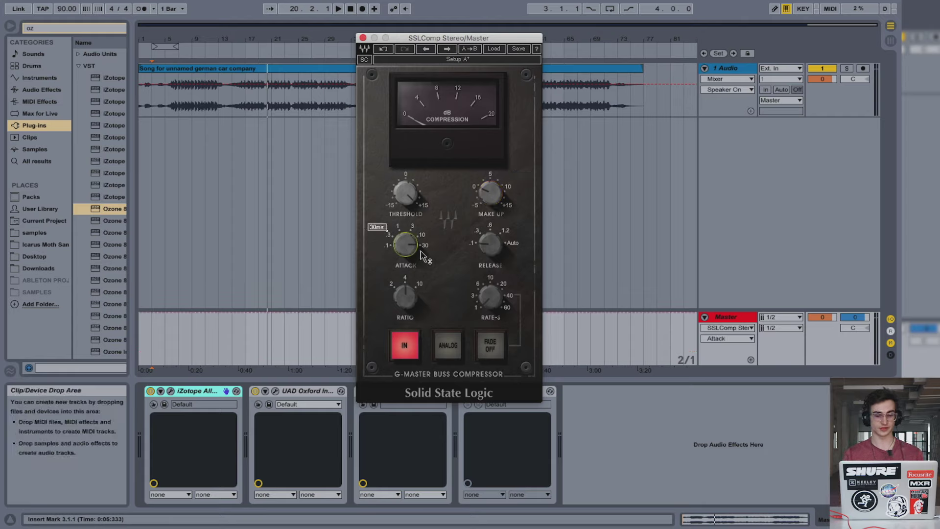
click(490, 243)
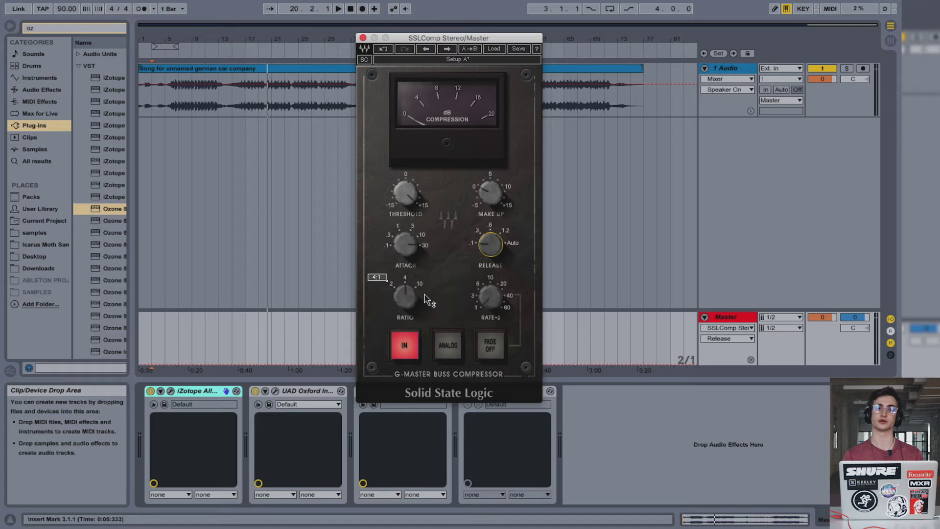
Close the SSL compressor window and compare the playing song with the compressor switched off and on.
click(265, 54)
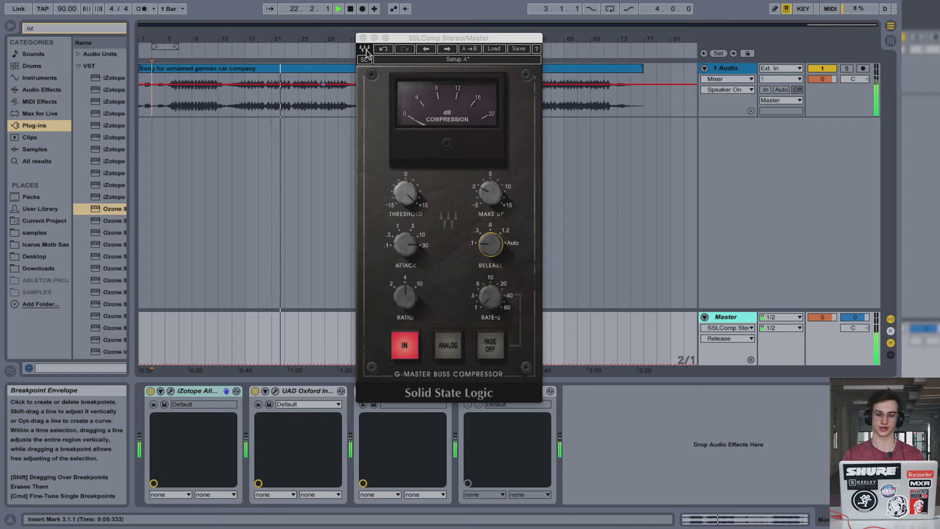
click(362, 38)
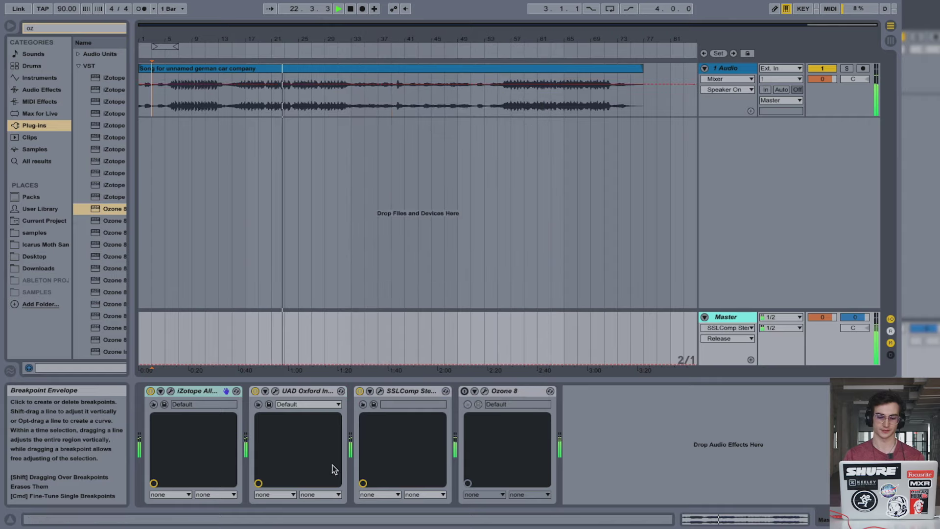
click(360, 391)
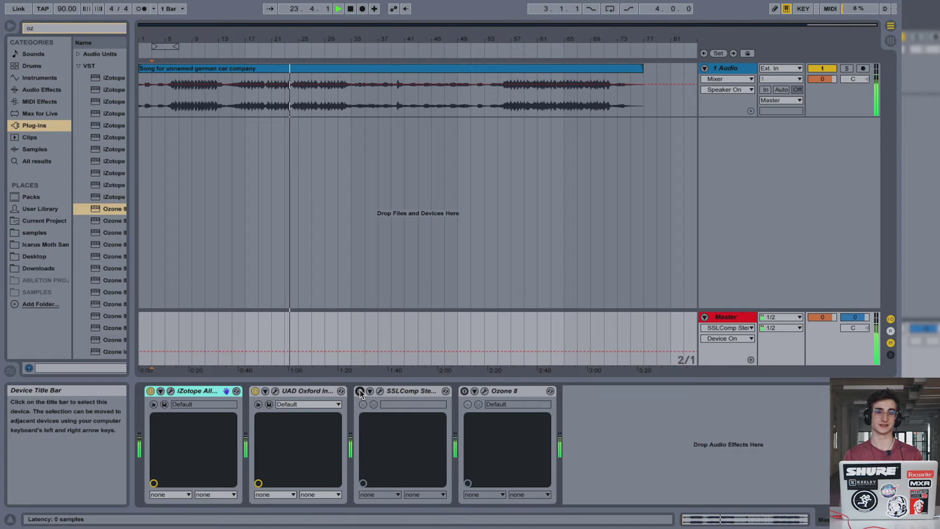
click(360, 391)
key(space)
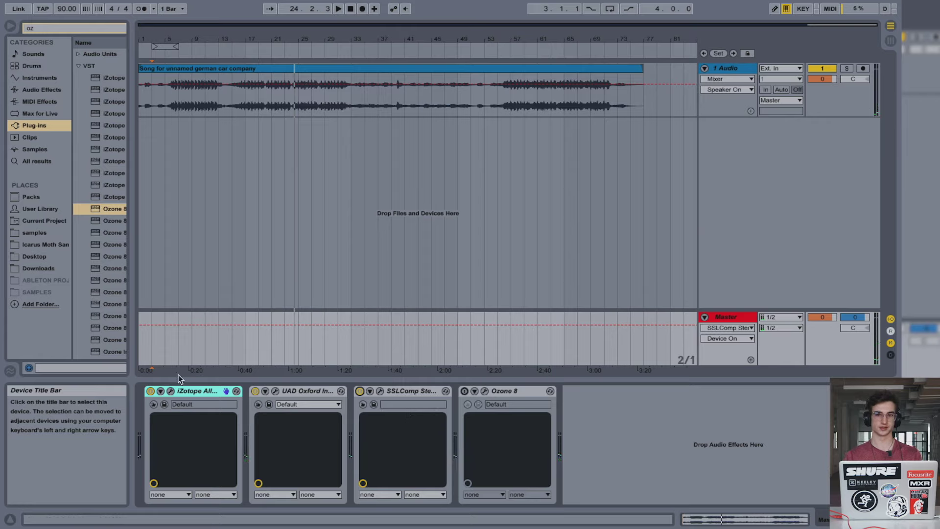
Enable Ozone 8 on the master, open its window and look through its modules from Maximizer back to Dynamics.
click(466, 391)
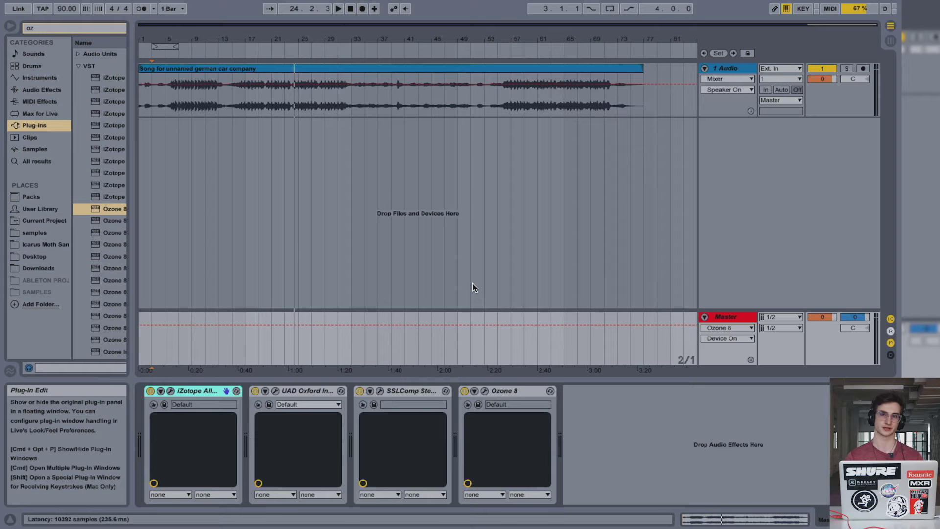
key(super+alt+p)
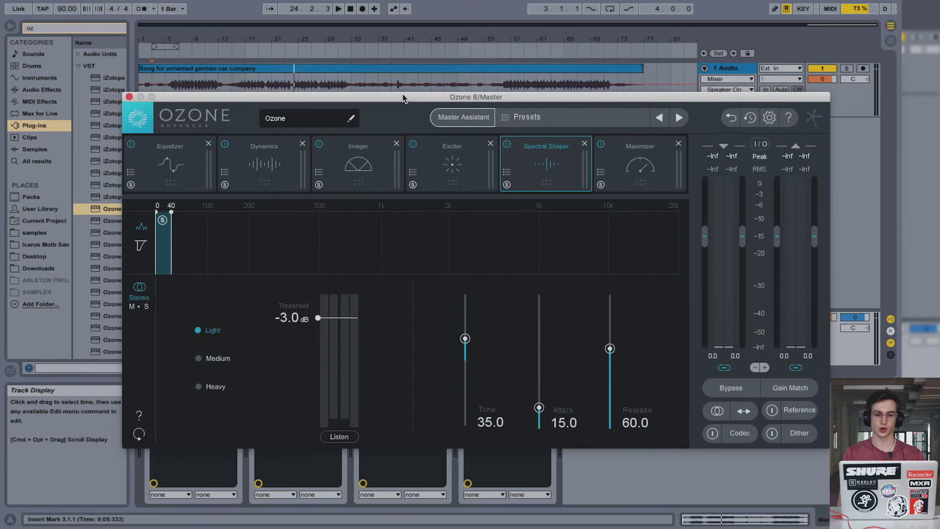
click(602, 175)
click(546, 169)
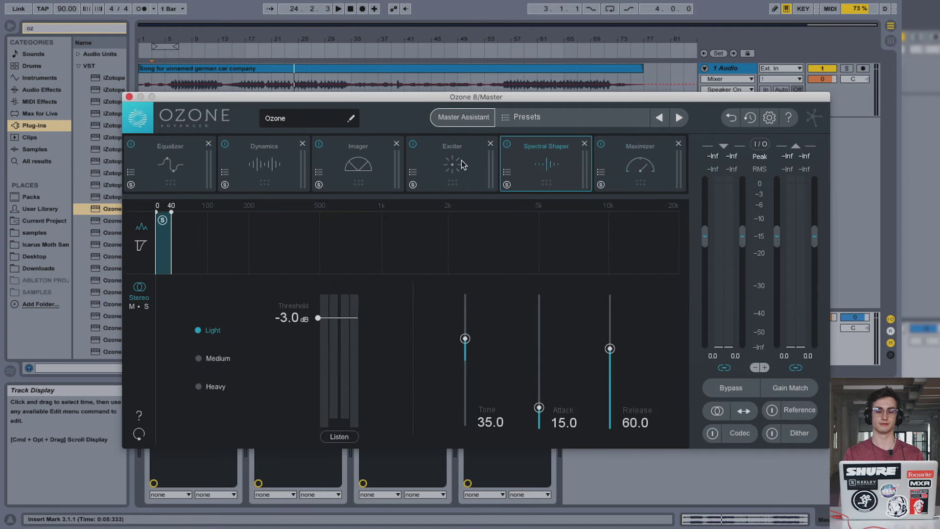
click(460, 165)
click(342, 164)
click(258, 163)
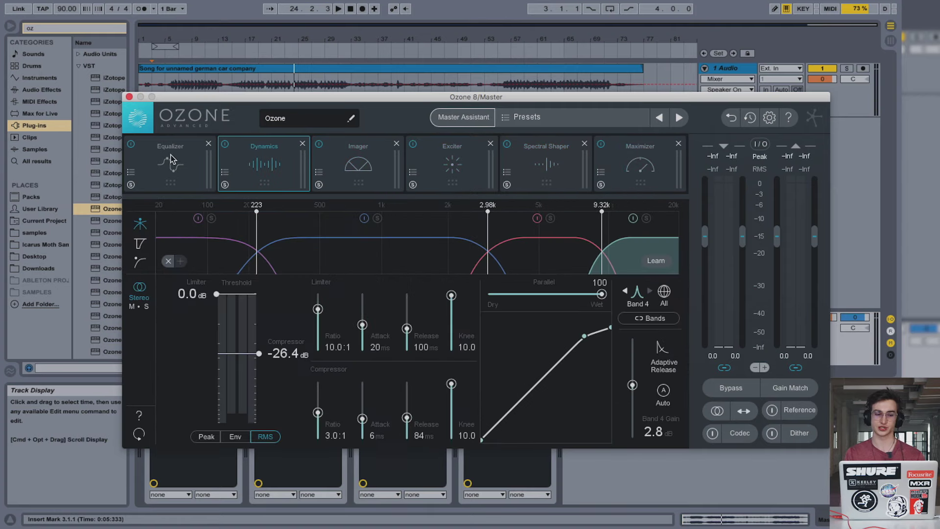
Play the song with Ozone's Equalizer shown and nudge the Side channel's band 1 high-pass node.
click(173, 159)
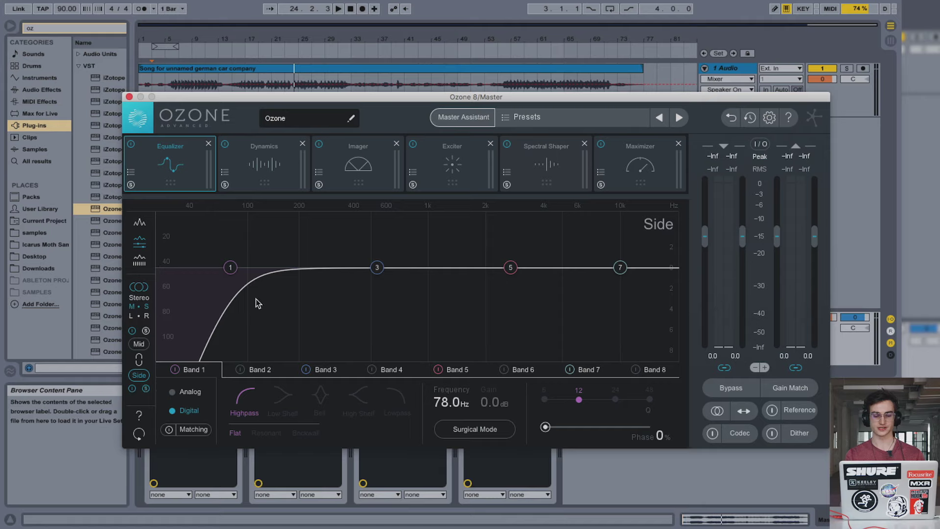
key(space)
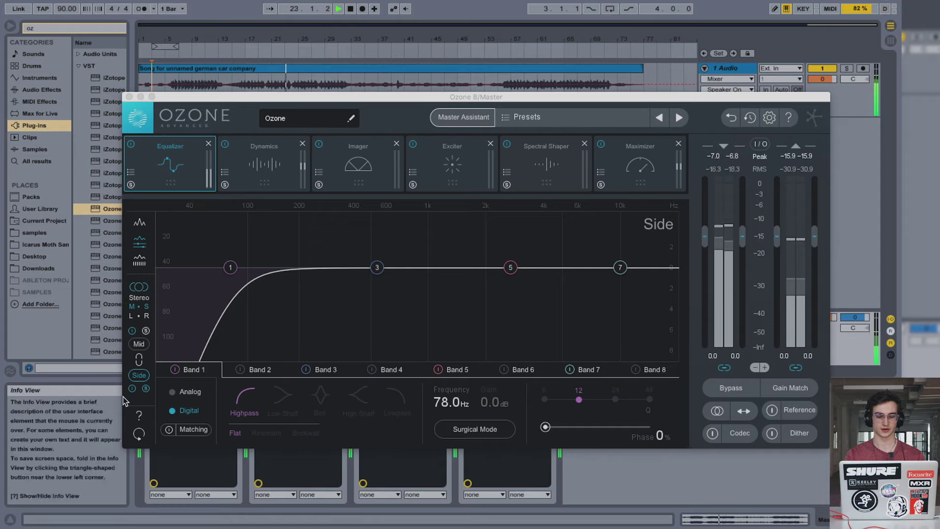
click(162, 342)
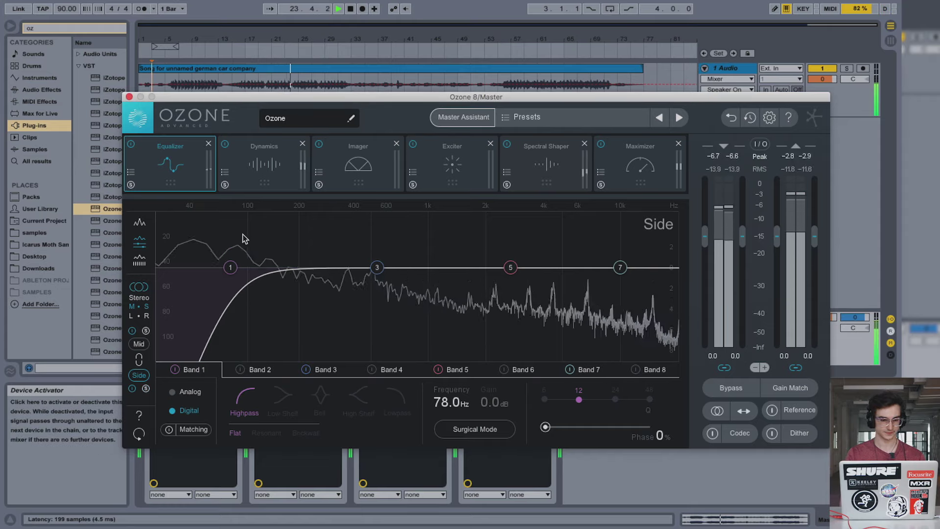
drag(232, 270, 233, 271)
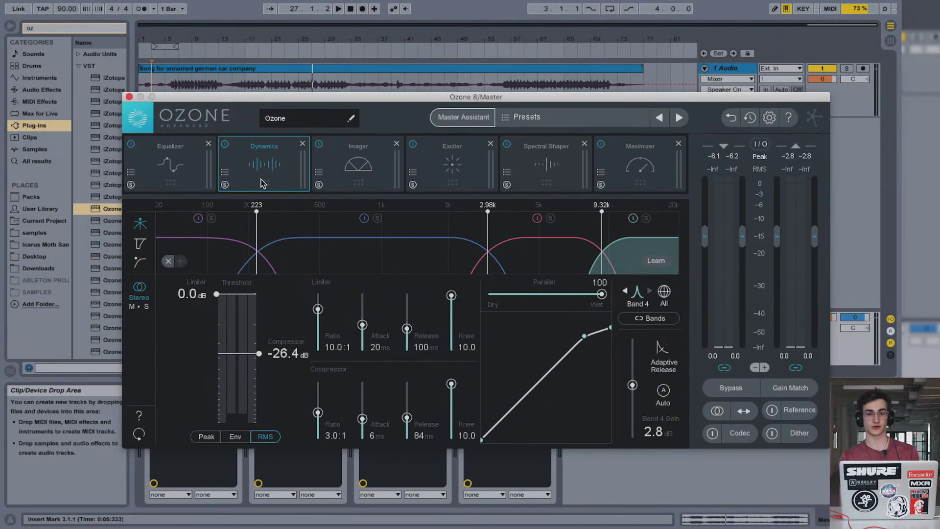
View the preset list of Ozone's Dynamics module and close it.
click(226, 171)
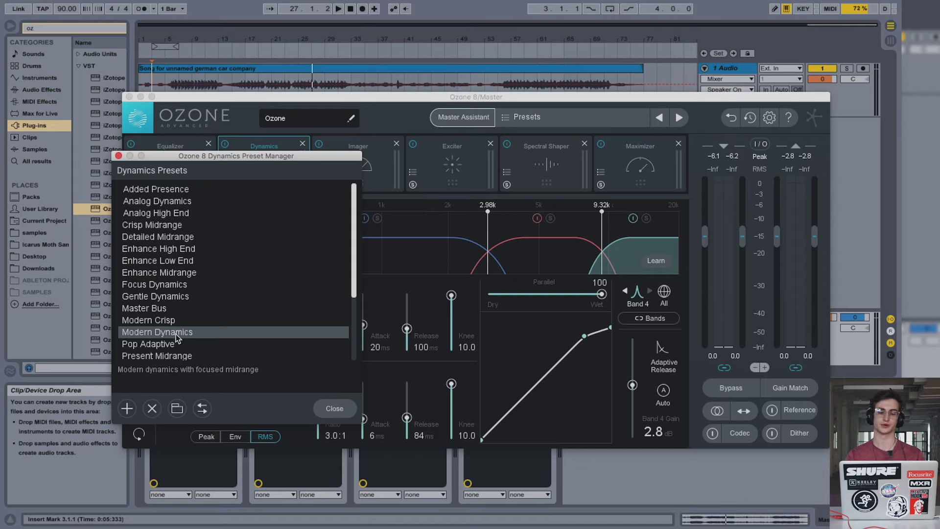
click(331, 407)
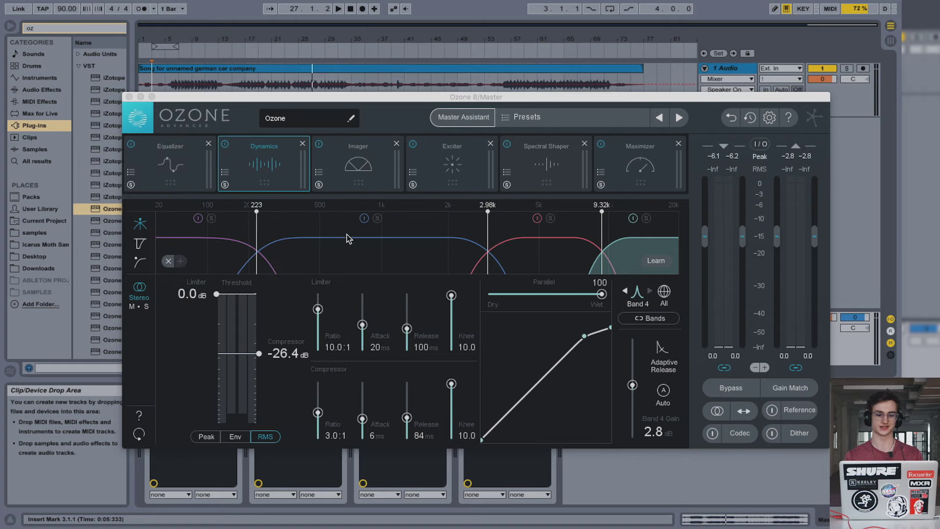
Examine the limiter and compressor settings of each of the four frequency bands in the Dynamics module.
click(359, 264)
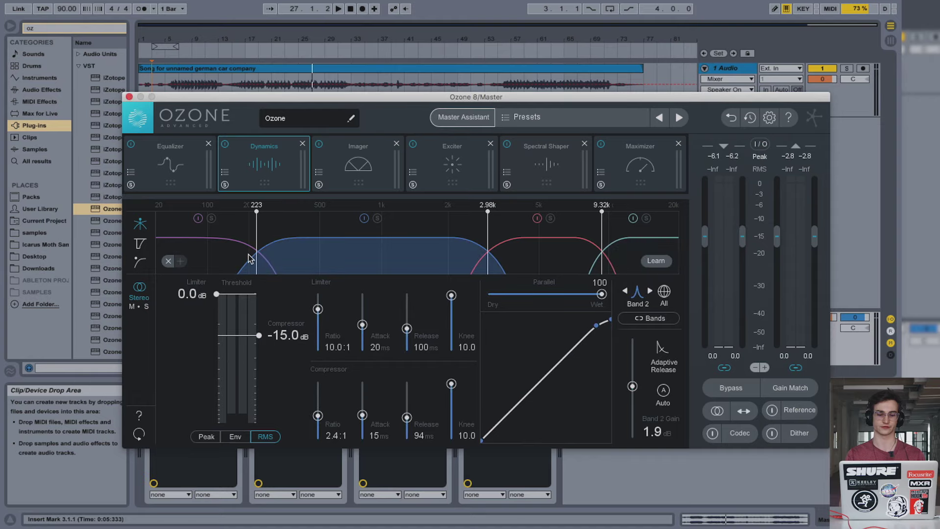
click(246, 255)
click(635, 260)
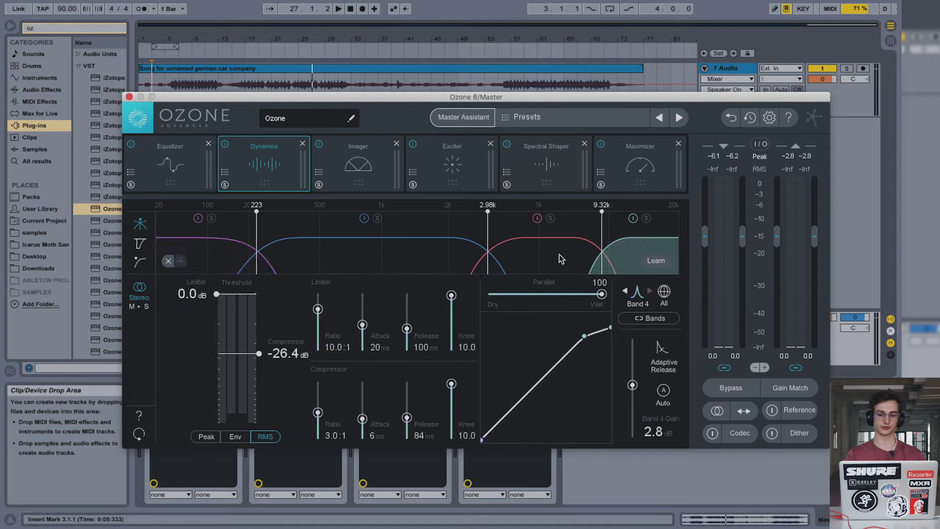
click(539, 255)
click(421, 257)
click(519, 266)
click(630, 259)
click(555, 254)
click(437, 261)
click(552, 271)
click(411, 267)
click(198, 264)
click(318, 269)
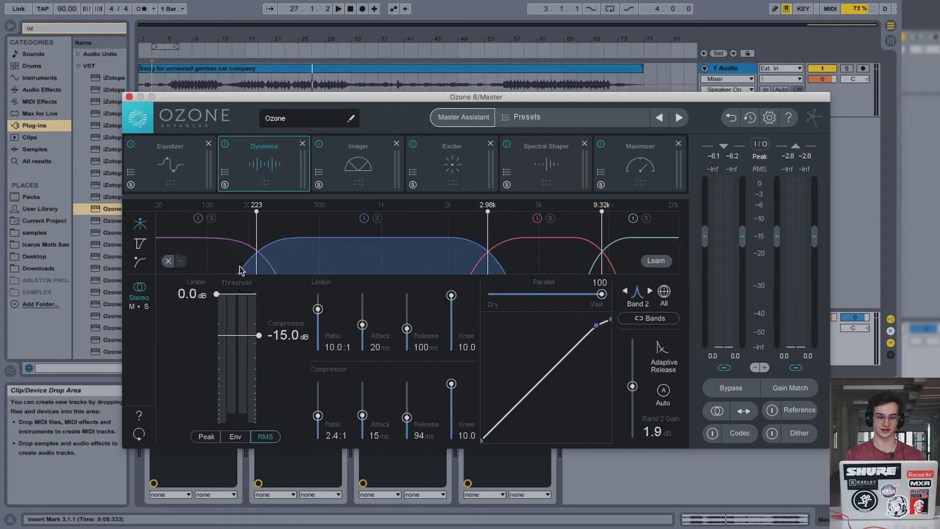
Set the Dynamics band 1 compressor threshold to -21.2 dB while the song plays.
click(240, 266)
key(space)
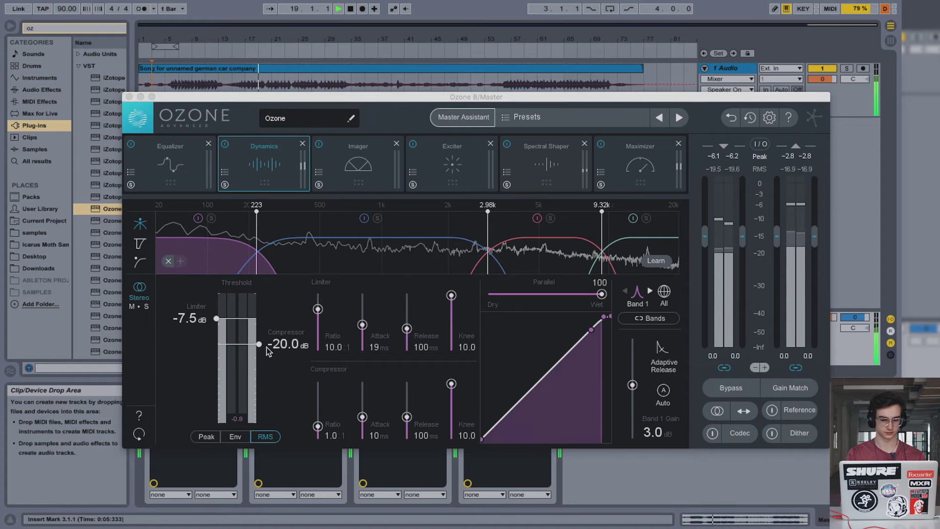
drag(269, 346, 268, 348)
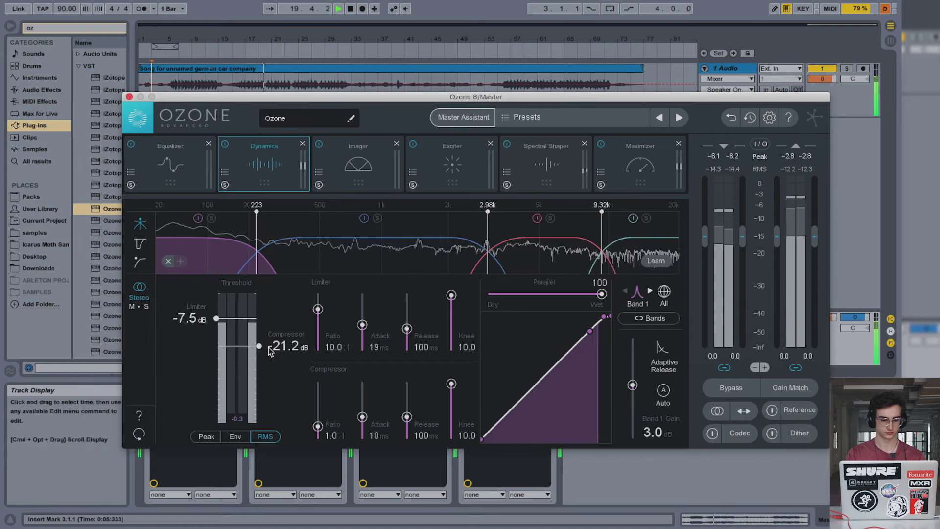
Lower the Dynamics band 1 compressor threshold to -22.8 dB during playback and stop the song.
scroll(269, 347, down, 2)
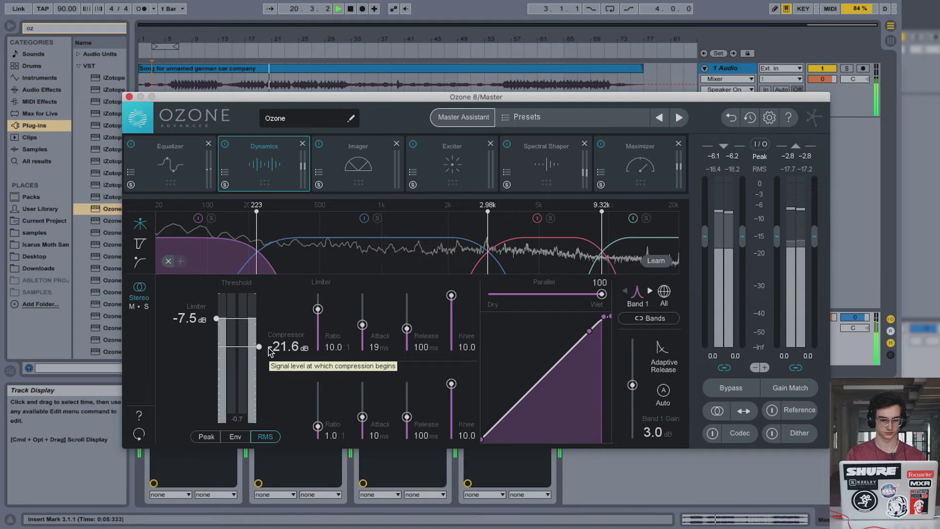
drag(268, 348, 268, 350)
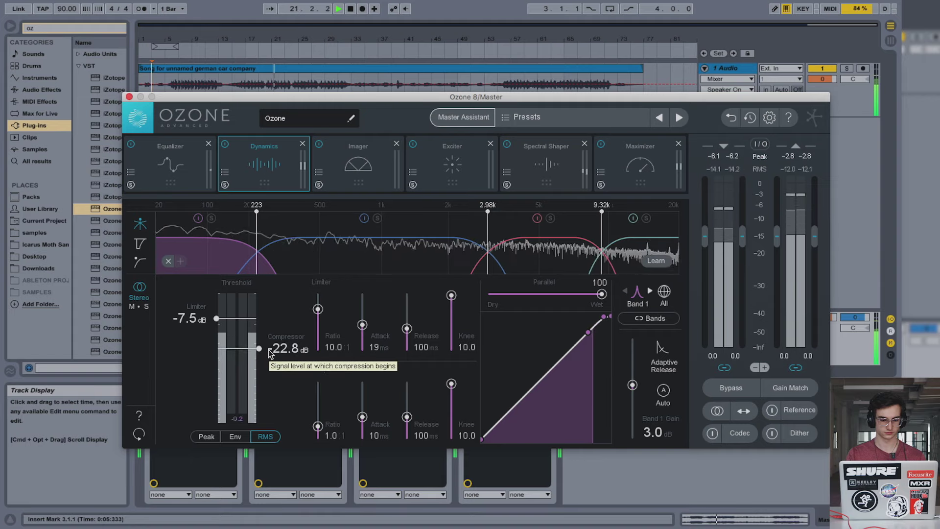
key(space)
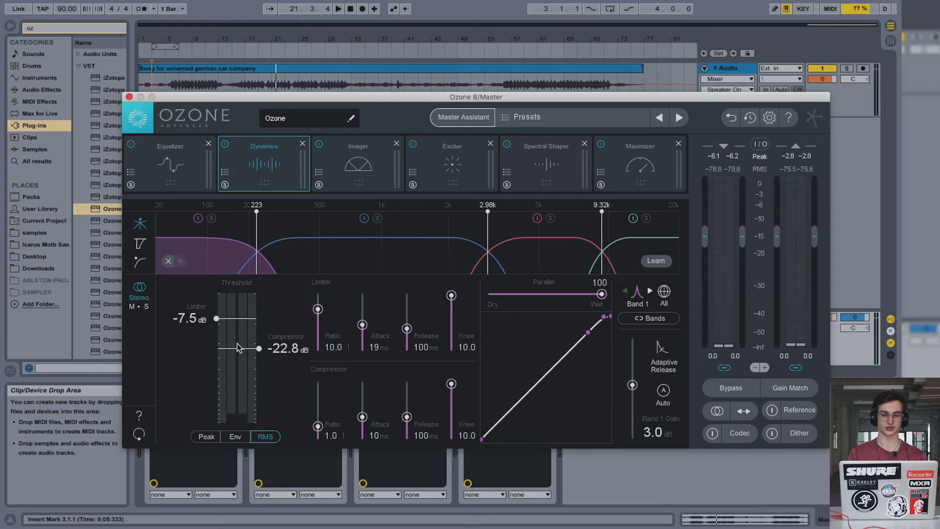
Set the limiter threshold of Dynamics band 2 to -0.1 dB.
click(317, 266)
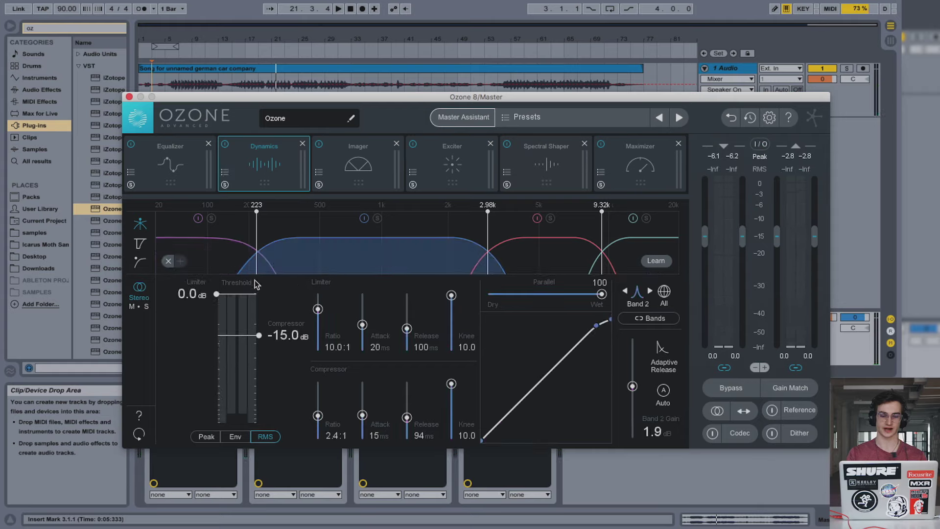
click(194, 294)
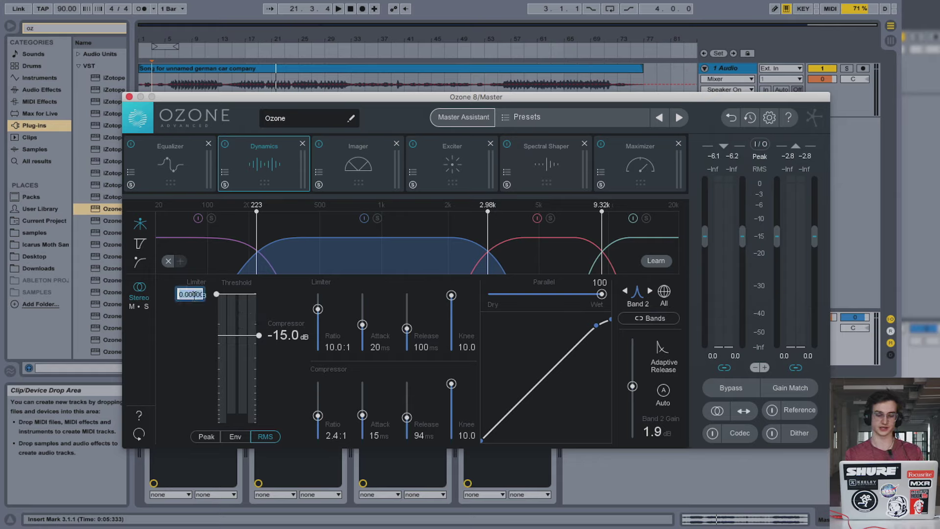
text(-.1)
key(Return)
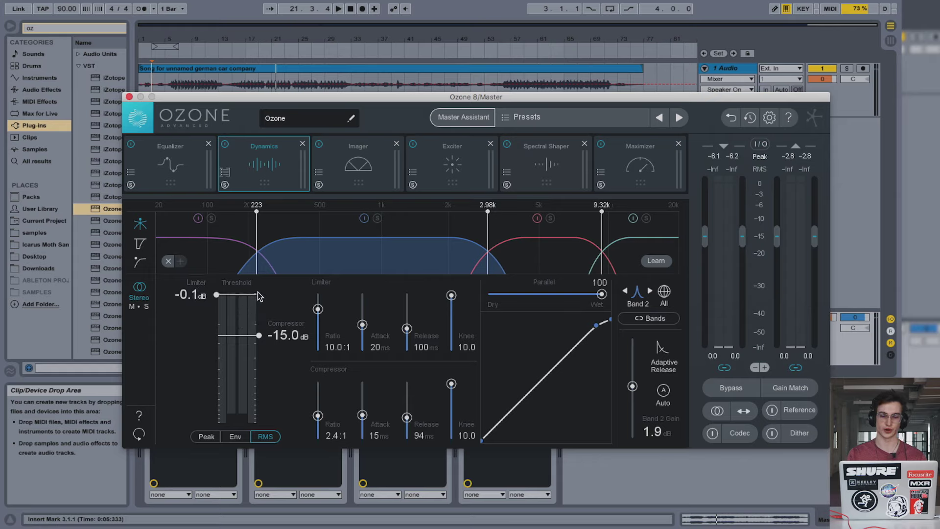
Play the song, set the Dynamics band 2 compressor threshold to -20.8 dB, and stop playback.
key(space)
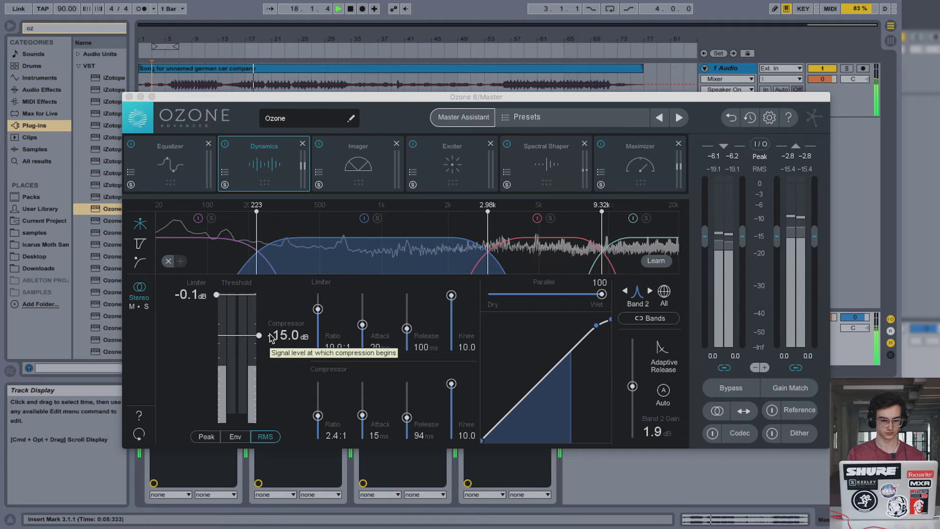
click(271, 338)
drag(270, 338, 268, 344)
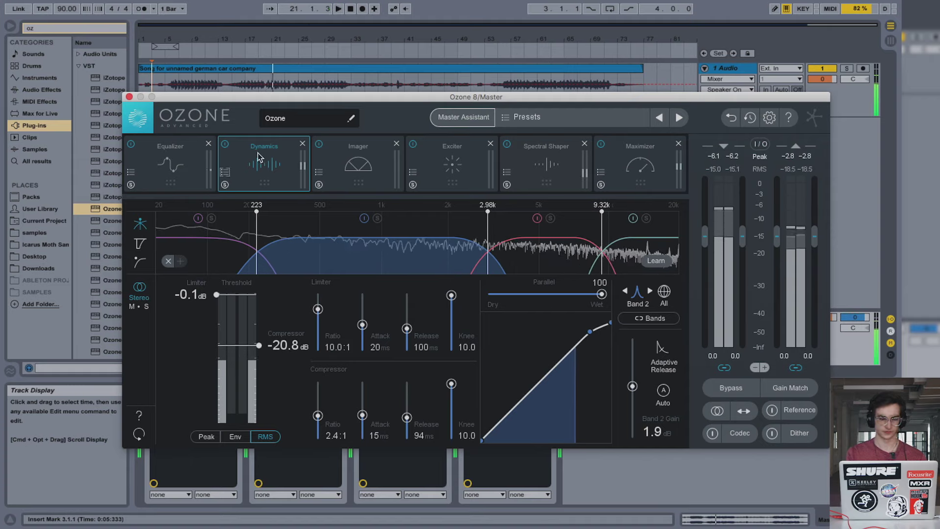
key(space)
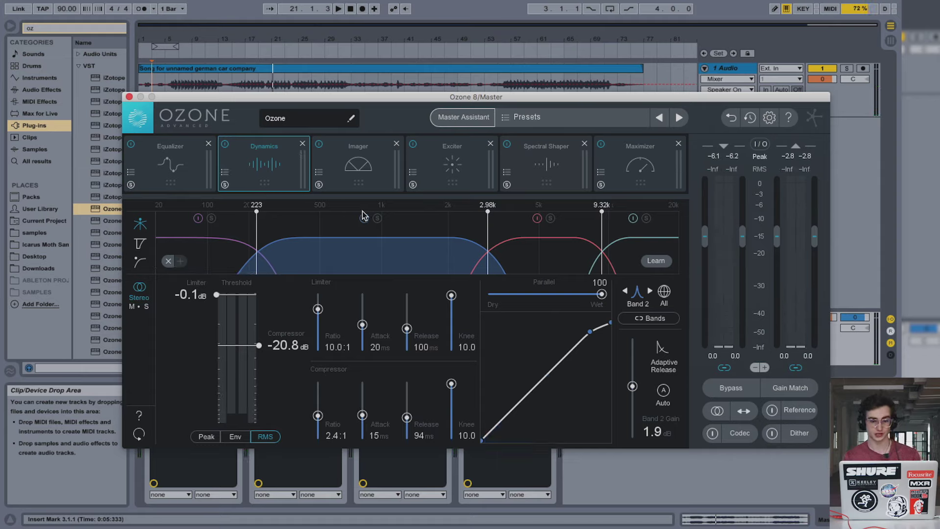
Show Ozone's Imager and let it learn the band crossover points while the song plays.
click(356, 164)
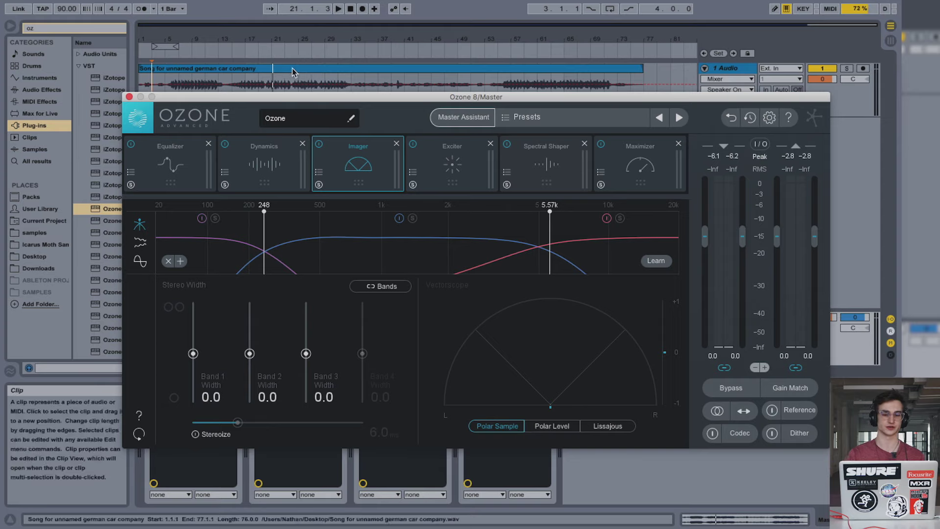
click(271, 52)
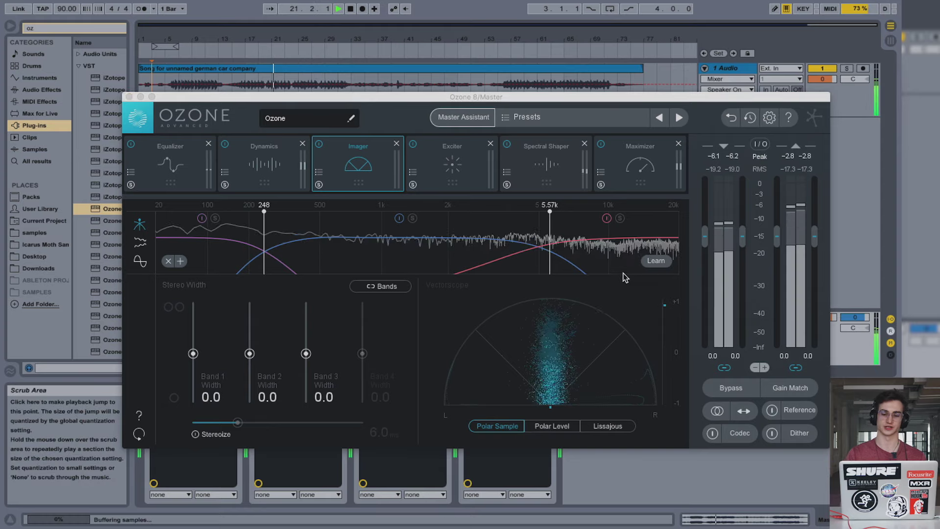
click(656, 262)
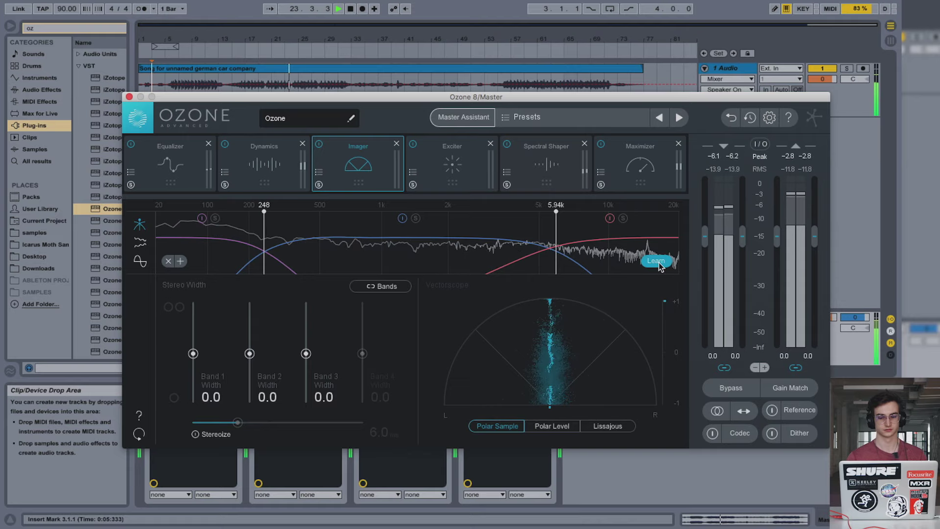
click(658, 263)
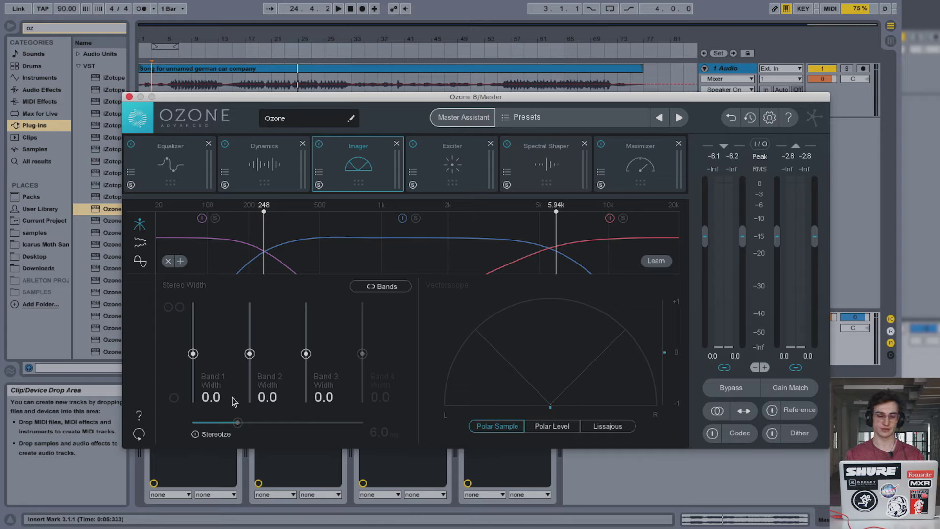
Set the Imager's stereo width to -1.0 for band 1, 2.0 for band 2 and 5.0 for band 3.
double_click(205, 398)
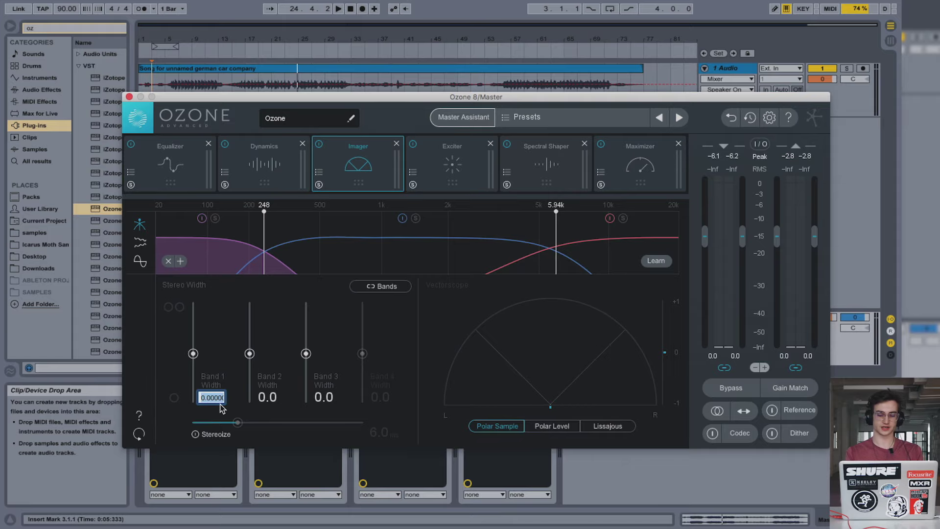
text(-1)
key(Return)
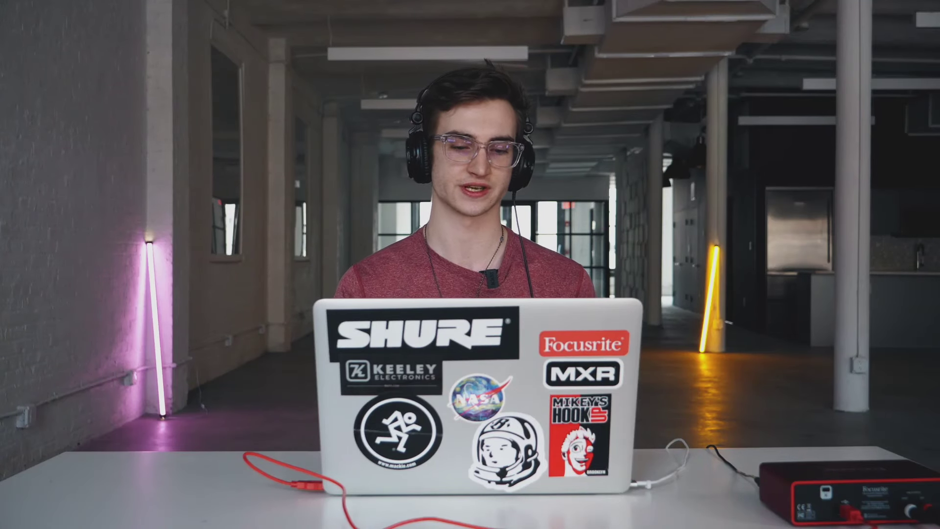
double_click(268, 397)
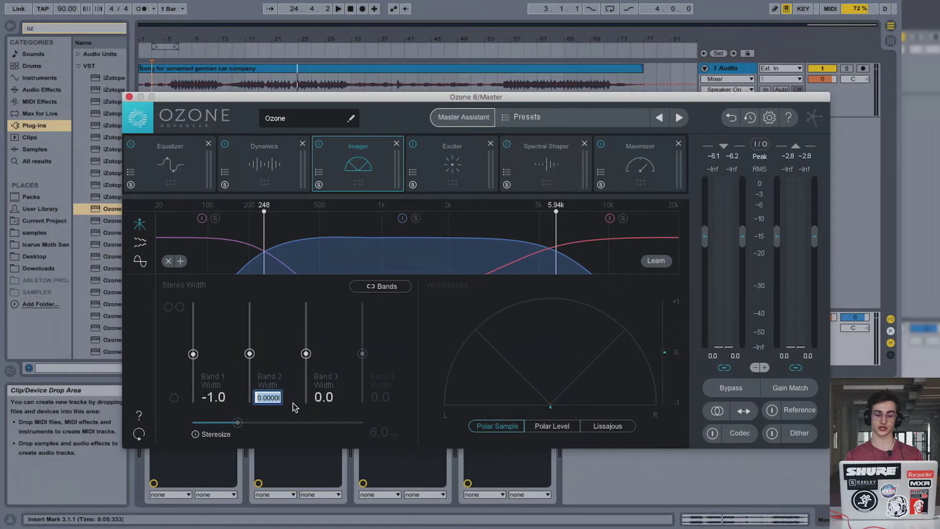
text(2)
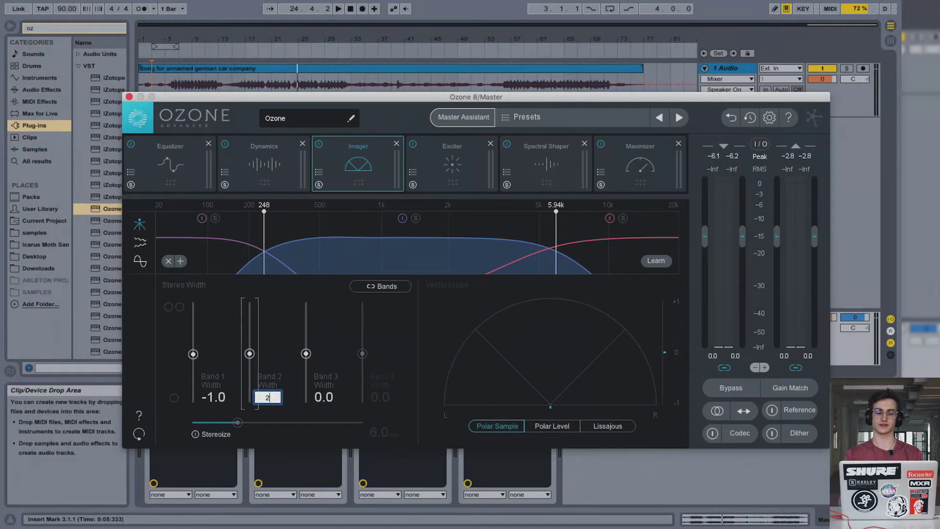
key(Return)
double_click(324, 397)
text(4)
key(Return)
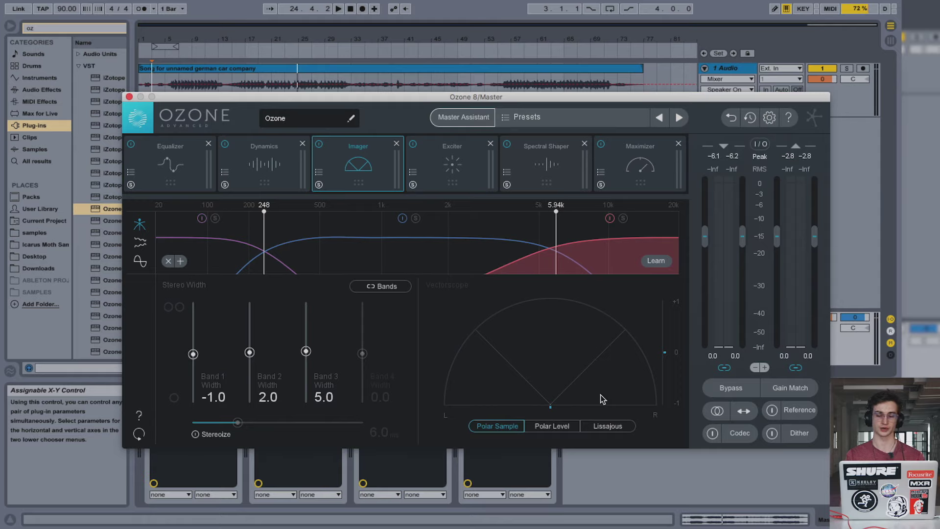
Show Ozone's Exciter and let it learn the band crossover points while the song plays.
click(453, 161)
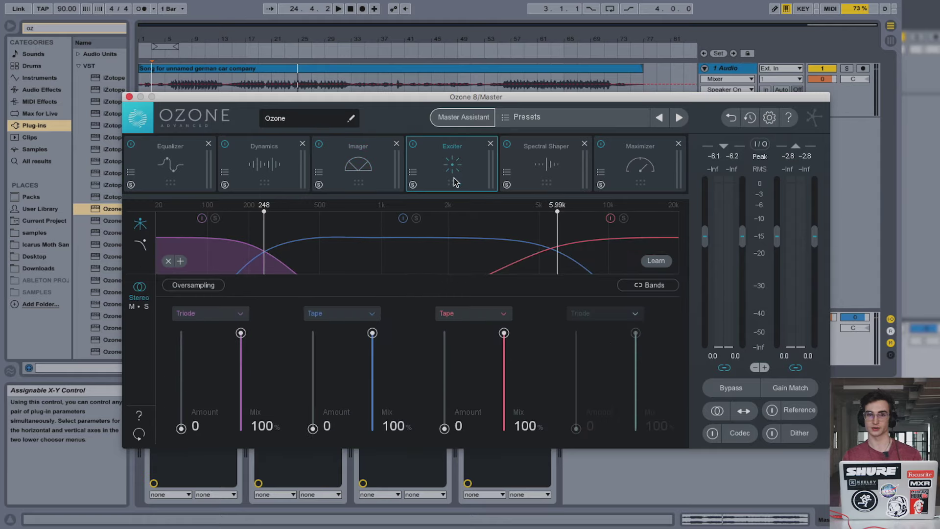
right_click(473, 257)
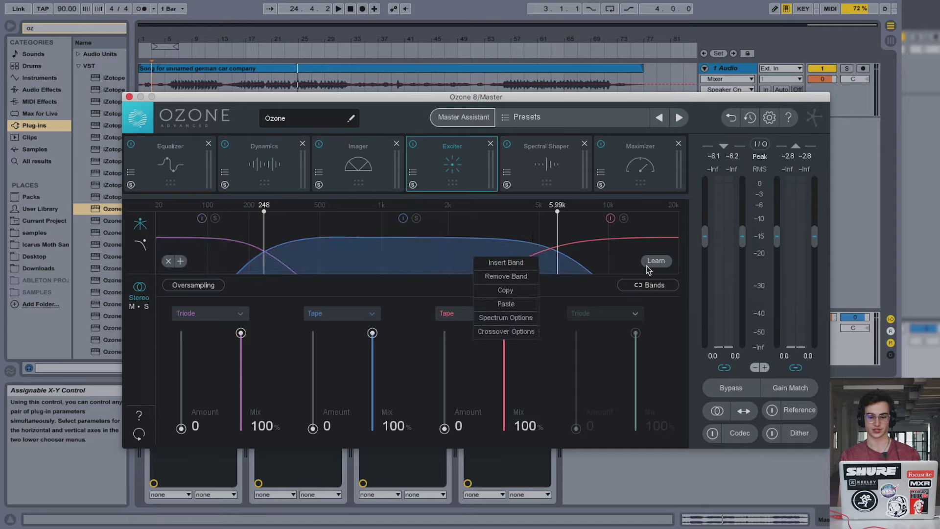
click(386, 257)
right_click(488, 249)
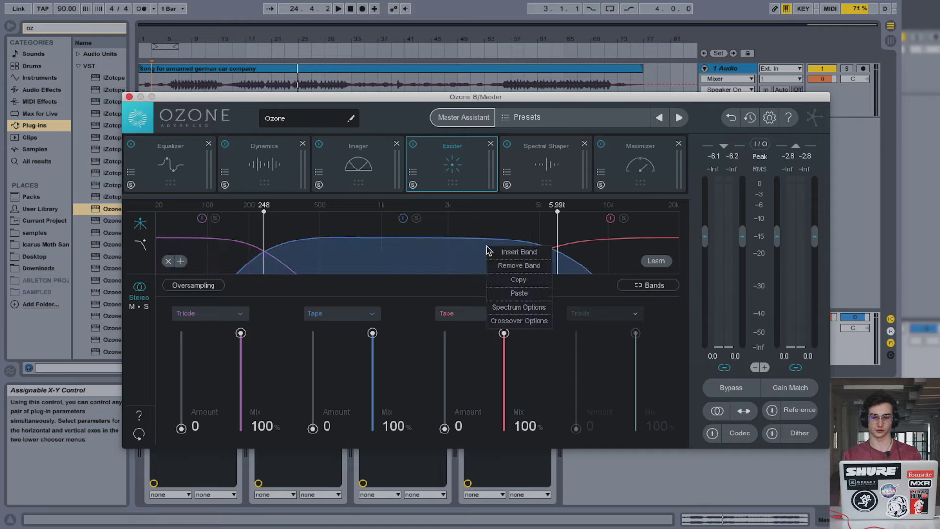
click(419, 255)
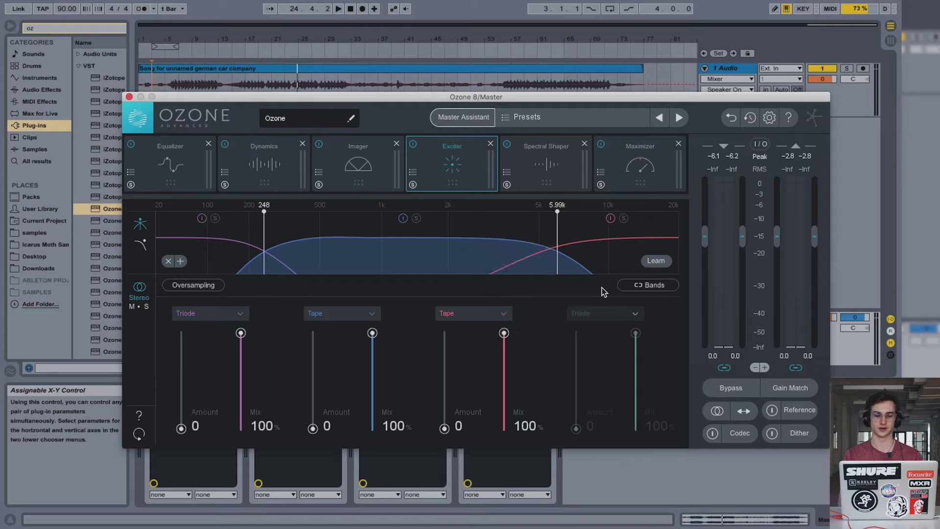
key(space)
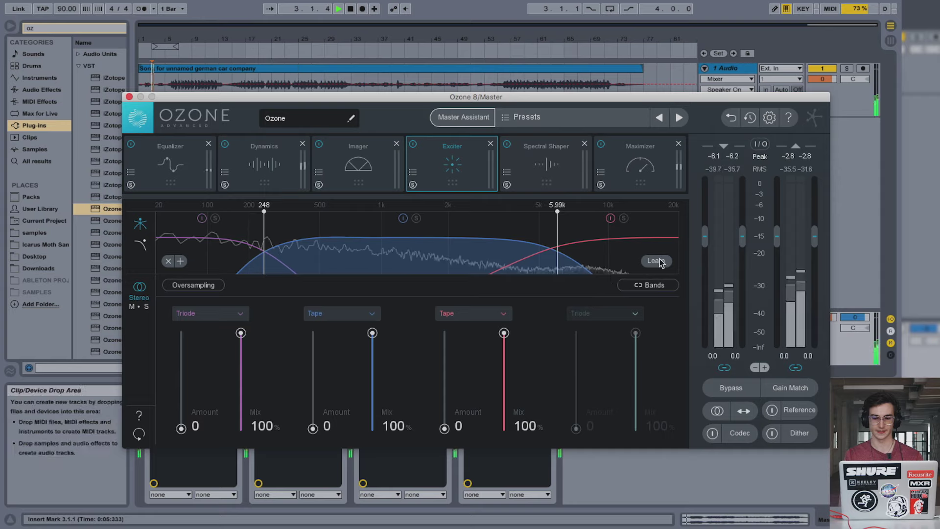
click(656, 261)
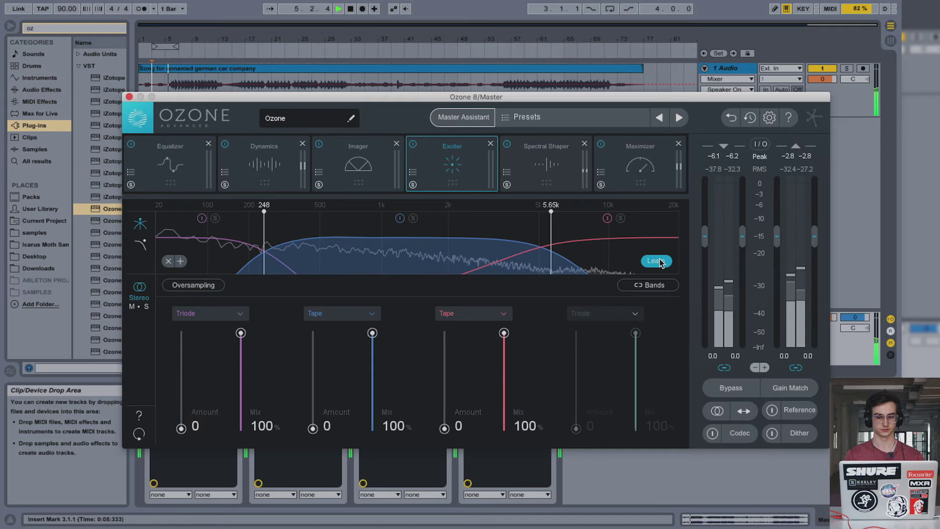
click(656, 261)
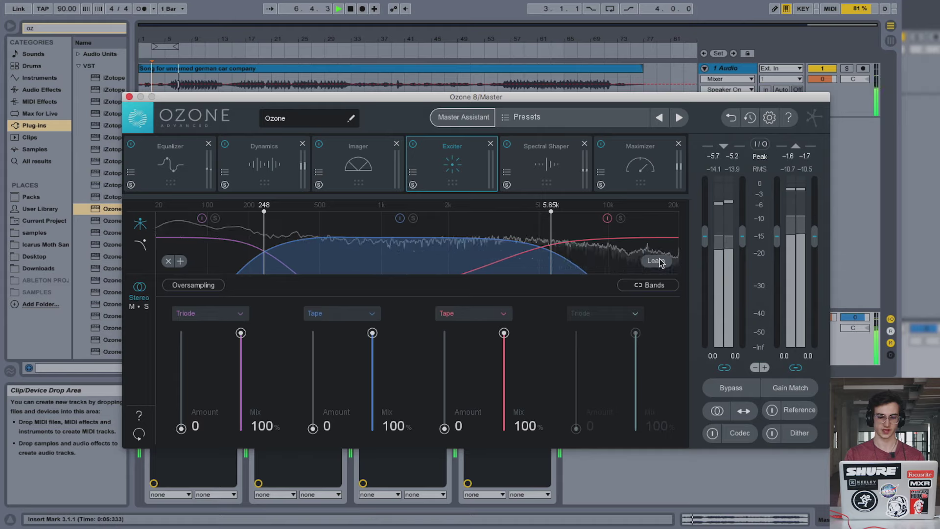
key(space)
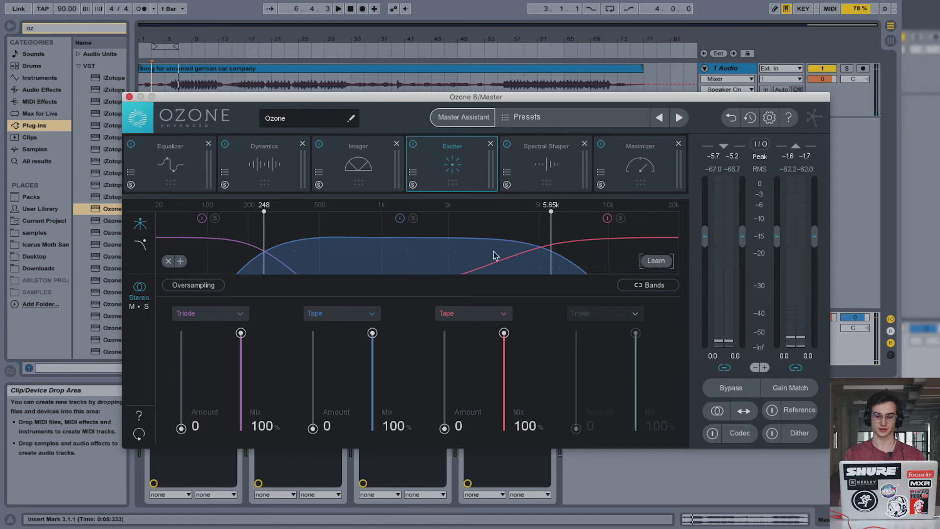
Turn on oversampling in the Exciter and select Tape as the saturation type of band 3.
click(587, 254)
click(210, 255)
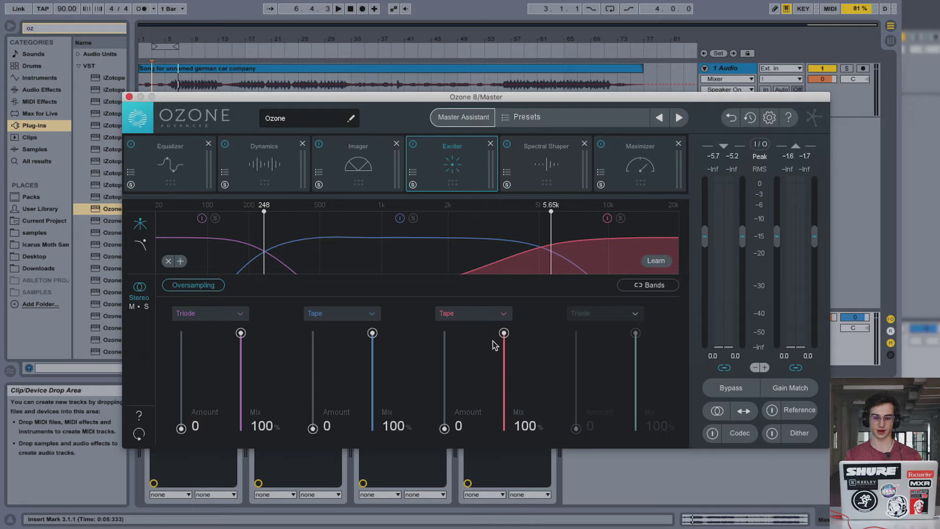
click(476, 314)
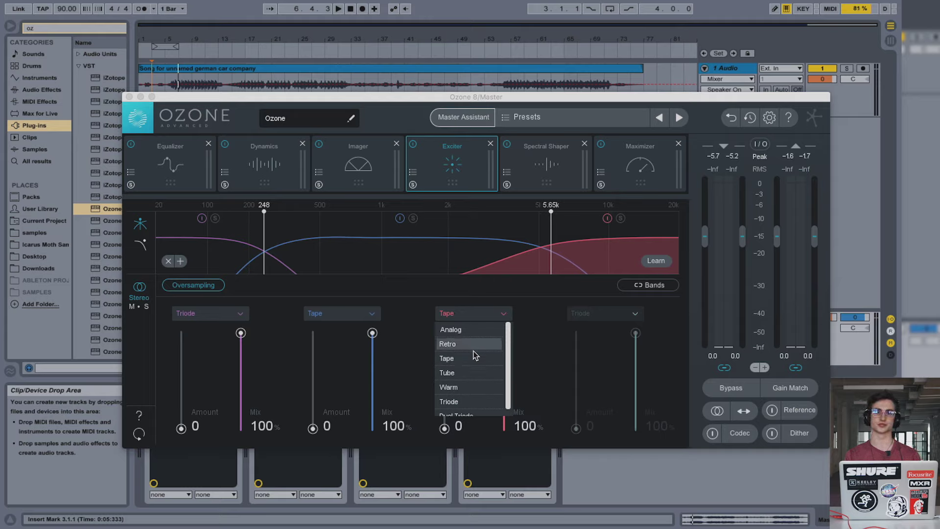
scroll(474, 351, down, 1)
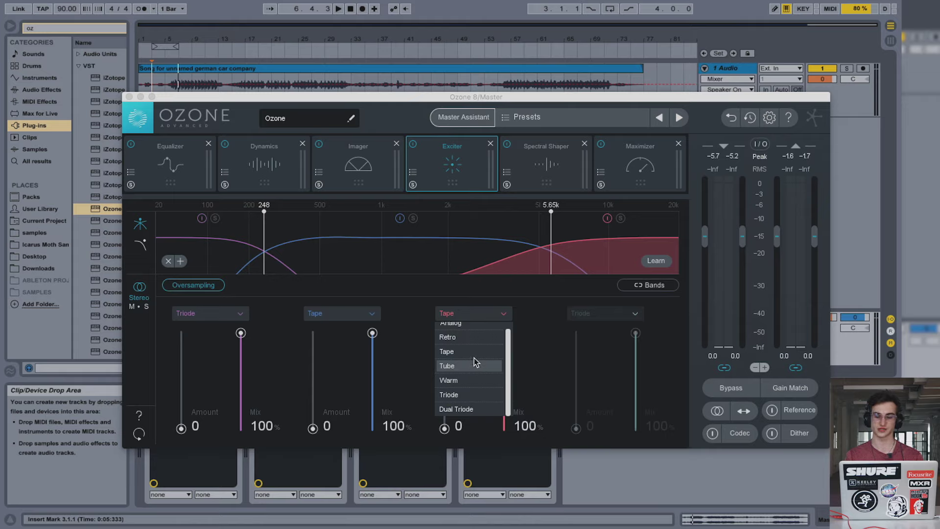
click(472, 354)
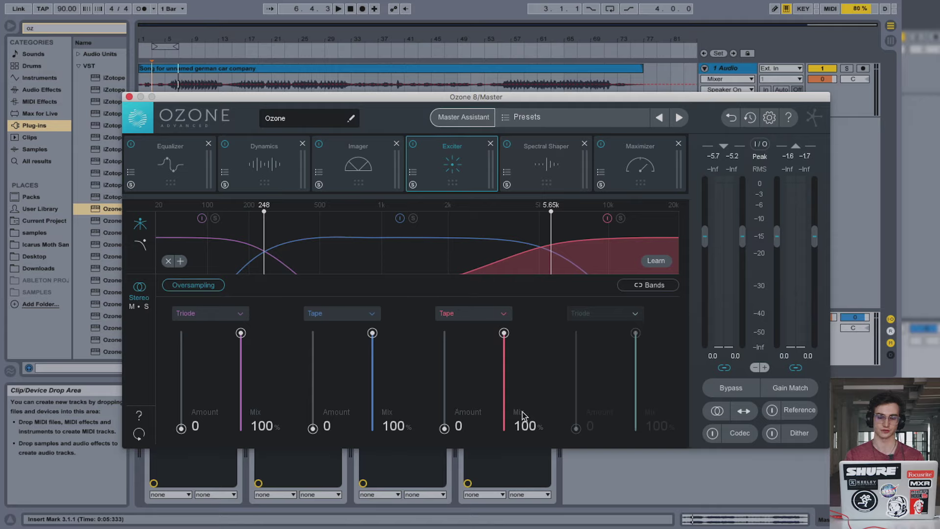
Set the Exciter's band 3 amount to 3.7 and its mix to 49.7%, playing the song to judge the amount.
click(275, 49)
drag(446, 430, 454, 409)
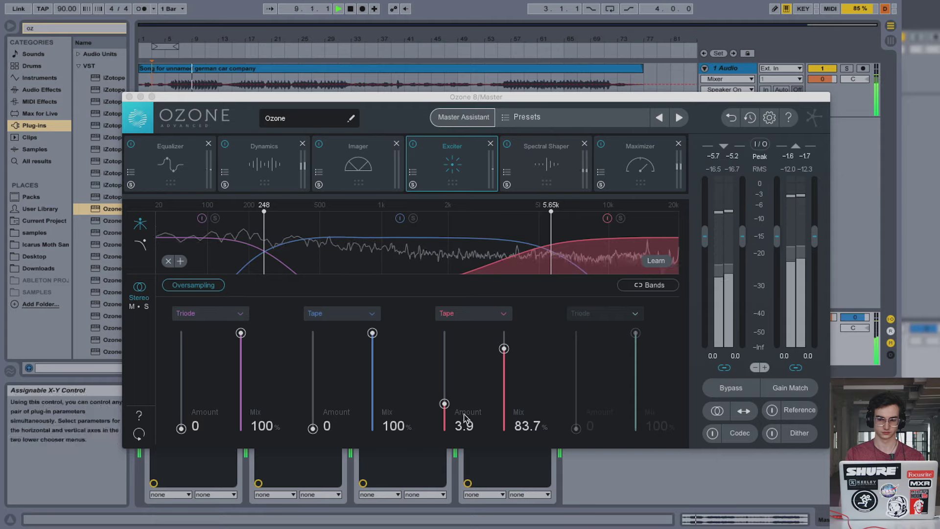
drag(444, 405, 445, 406)
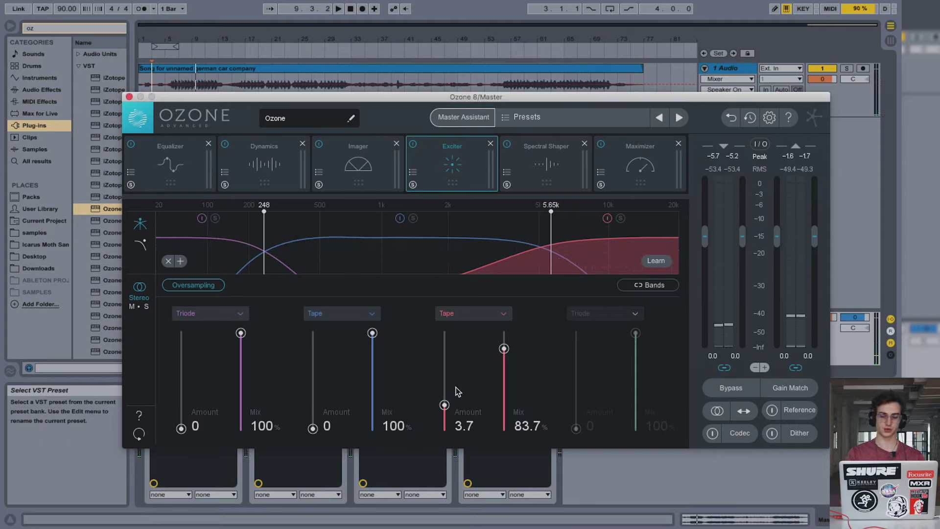
drag(503, 348, 504, 381)
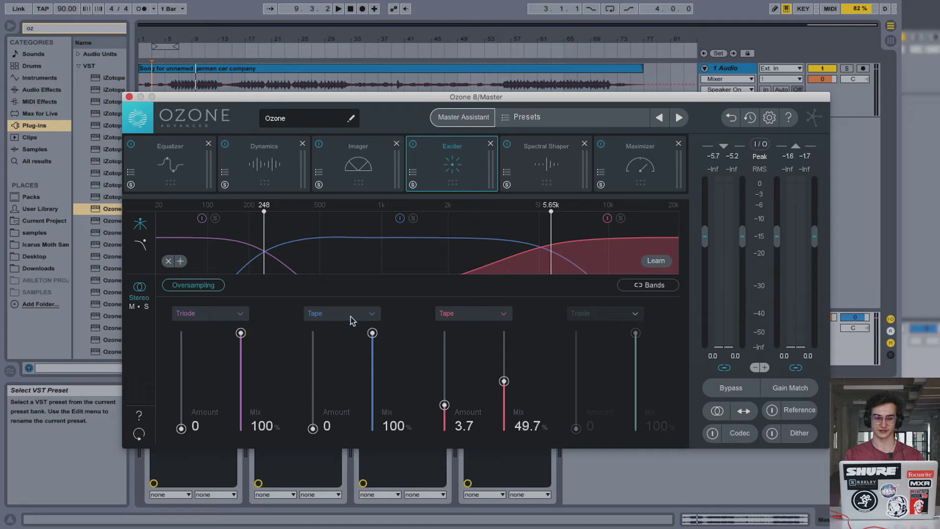
Set the Exciter's band 1 mix to 0% and select Tube as the saturation type of band 2.
drag(237, 335, 238, 446)
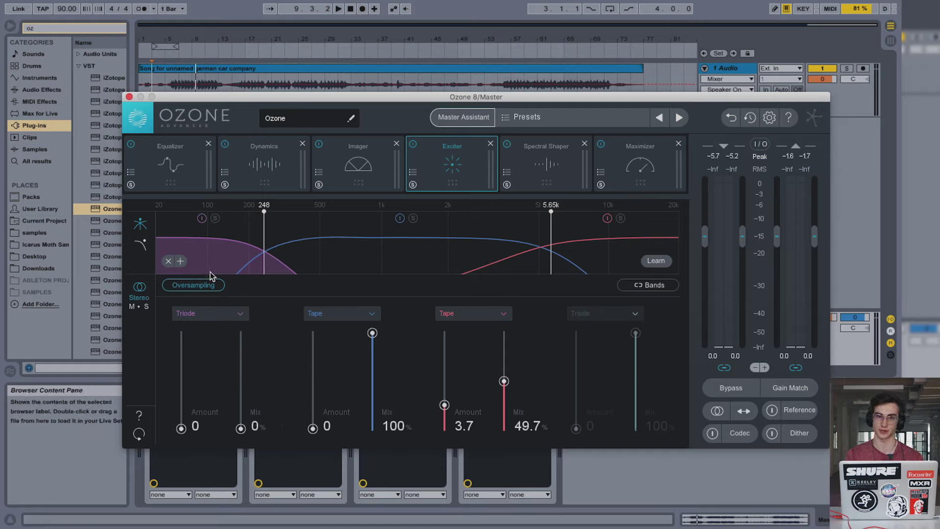
click(353, 316)
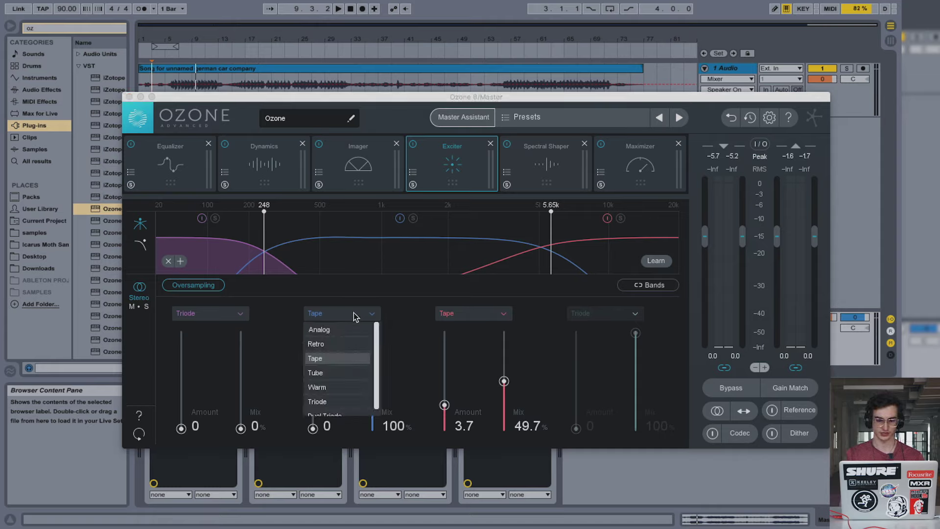
click(331, 371)
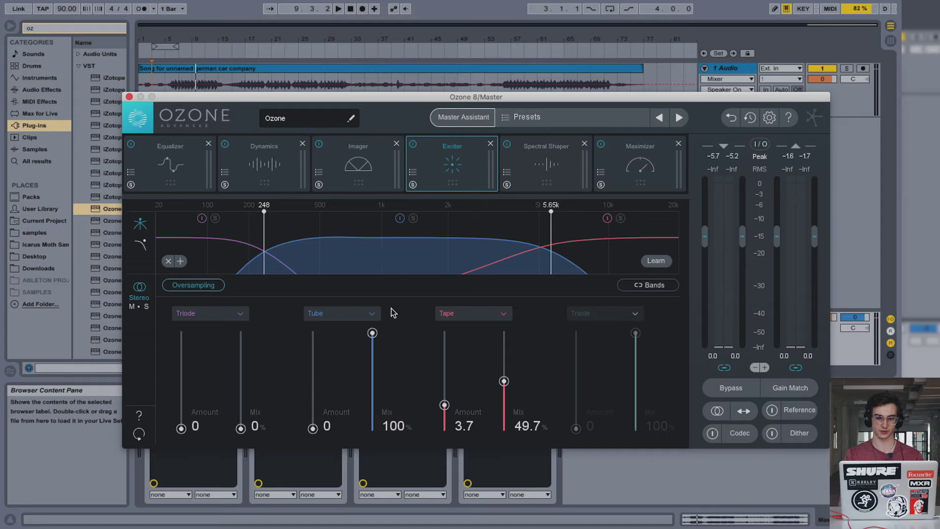
Set the Exciter's band 2 amount to 2.6 and its mix to 33.3% while the song plays.
key(space)
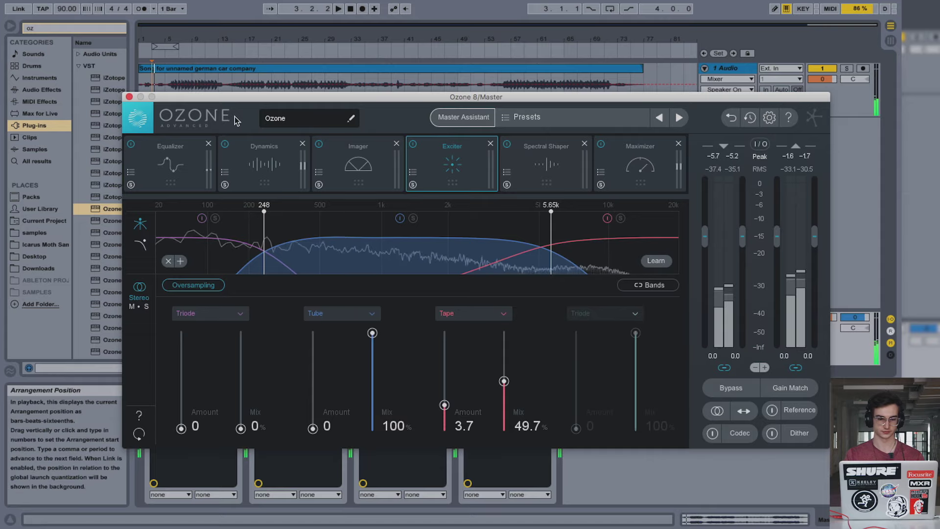
click(189, 49)
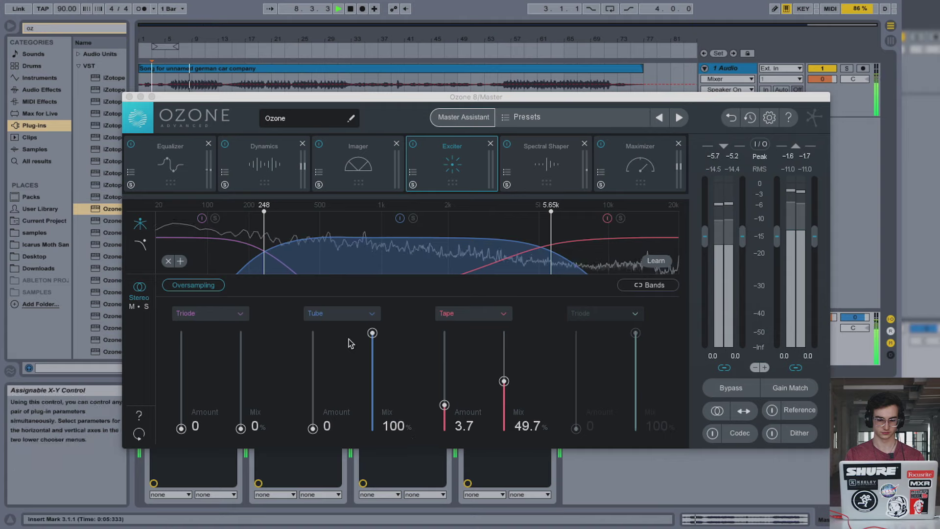
click(315, 352)
mouse_move(313, 427)
mouse_down()
mouse_move(314, 402)
mouse_move(313, 412)
mouse_up()
drag(371, 337, 375, 402)
key(space)
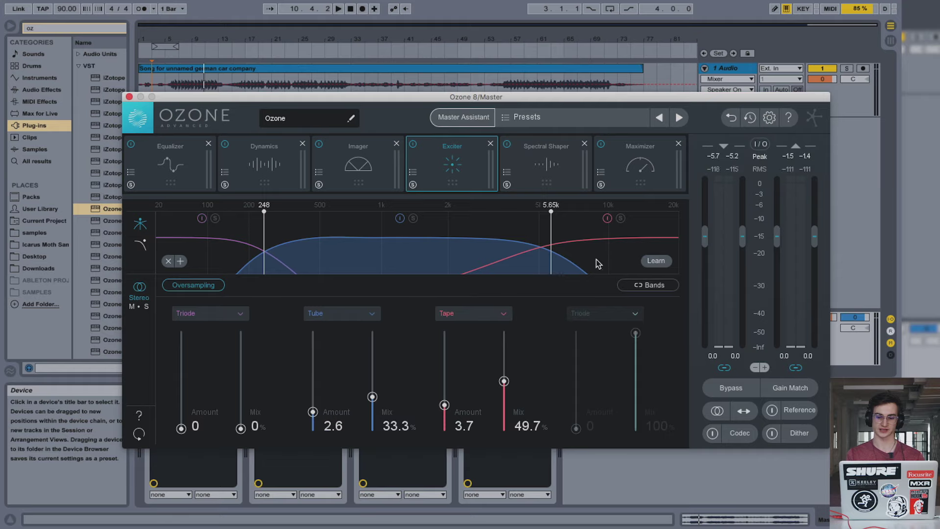
Show Ozone's Spectral Shaper and play the song briefly to examine its settings and metering.
click(546, 162)
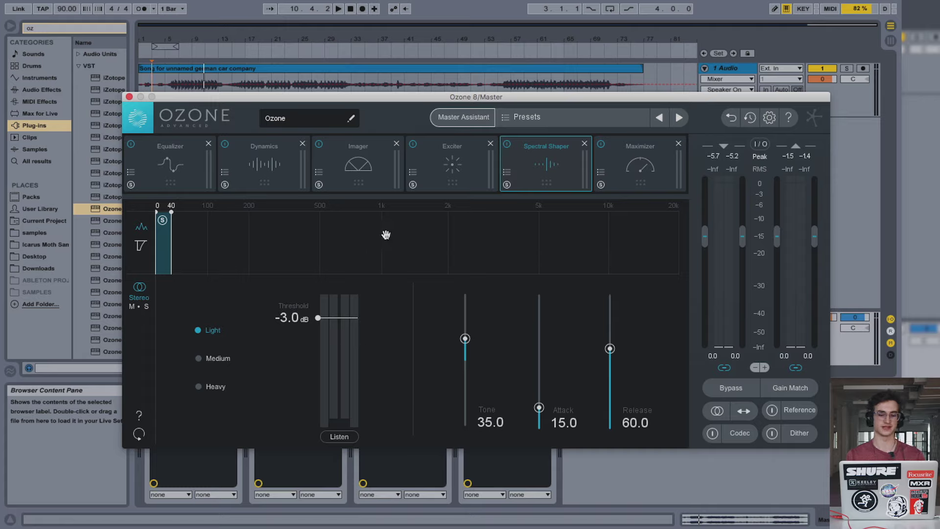
key(space)
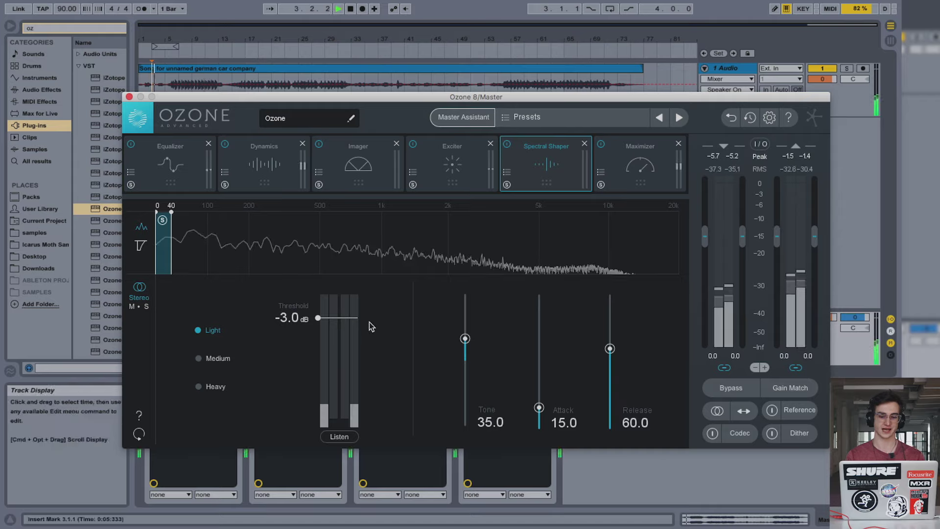
key(space)
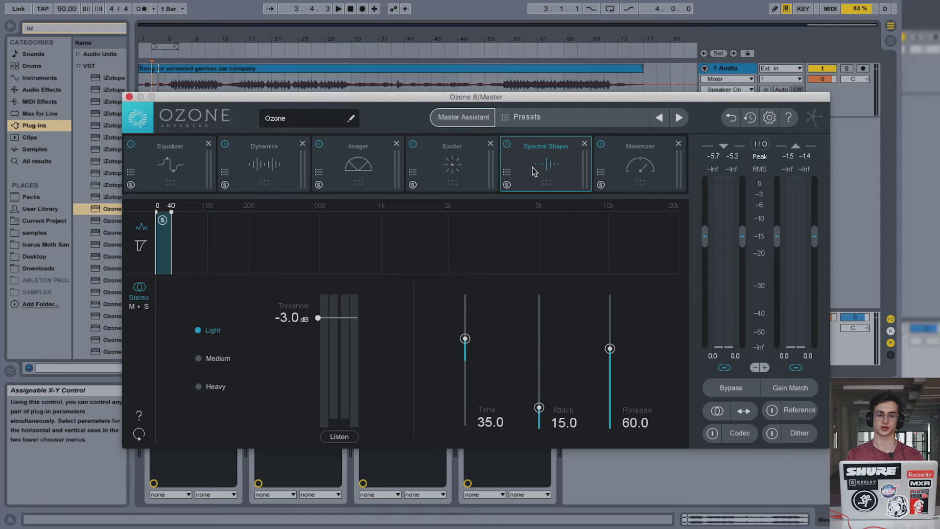
Show the Maximizer, keep the IRC IV mode on Modern and set the ceiling to -0.3 dB.
click(603, 168)
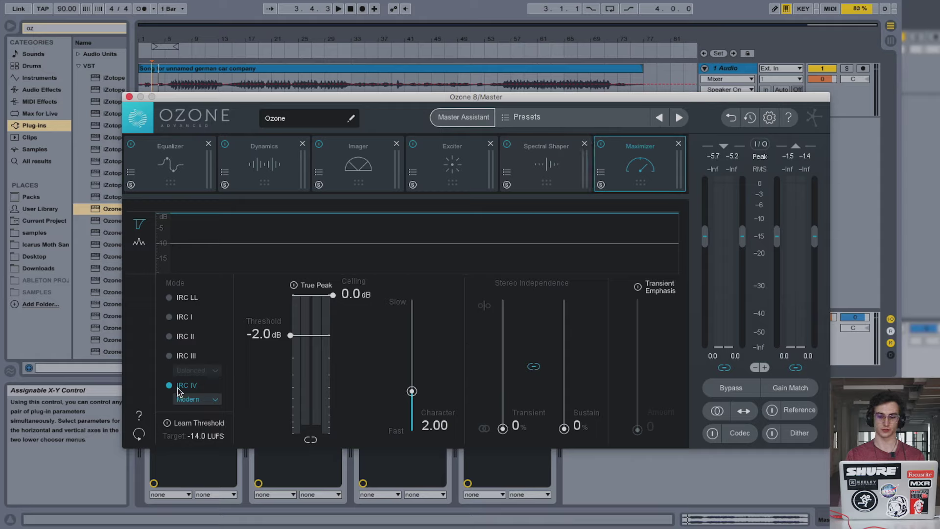
click(205, 398)
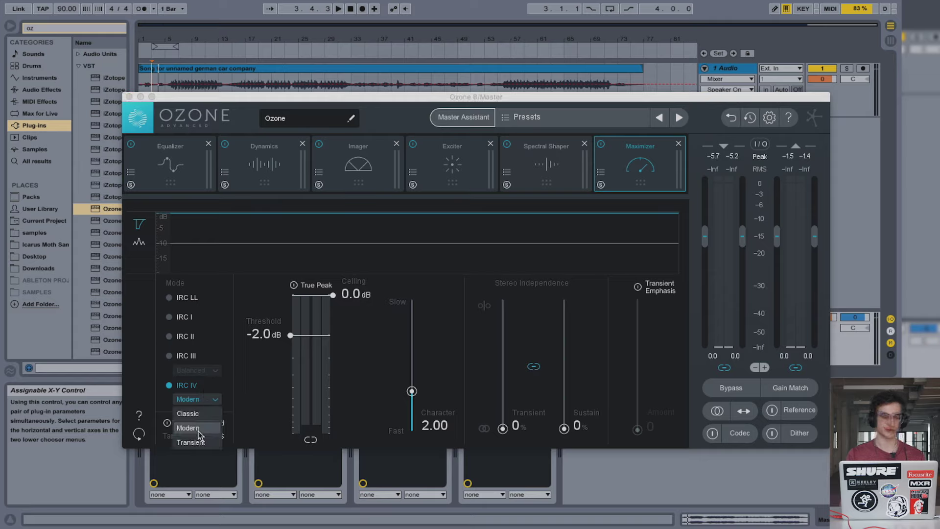
click(242, 419)
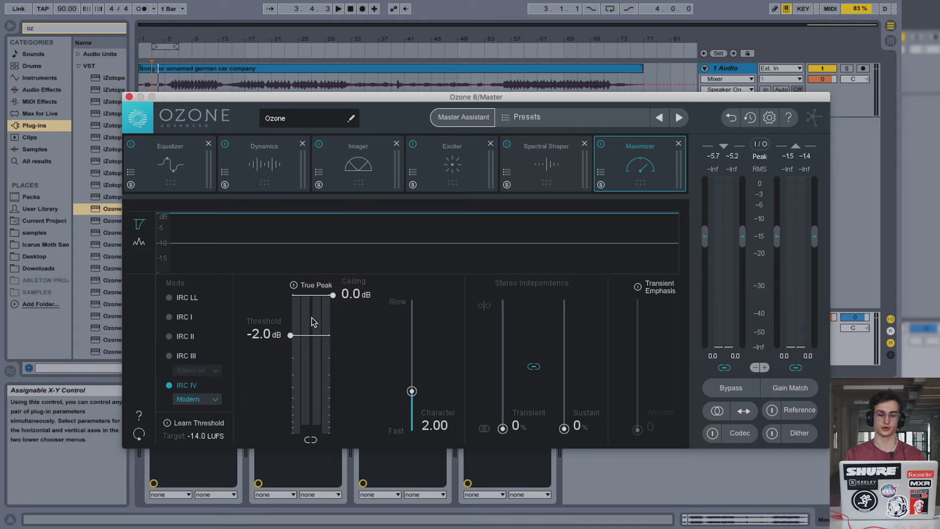
double_click(351, 294)
key(BackSpace)
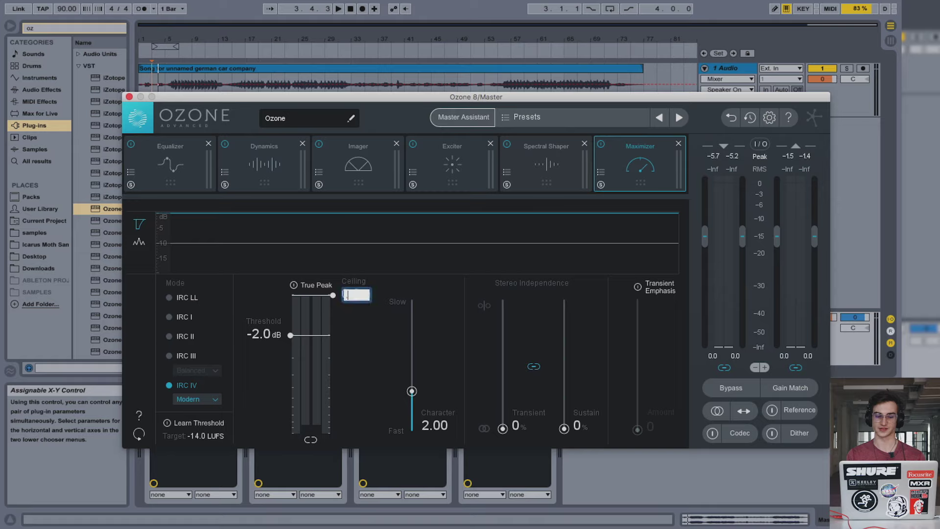
text(-)
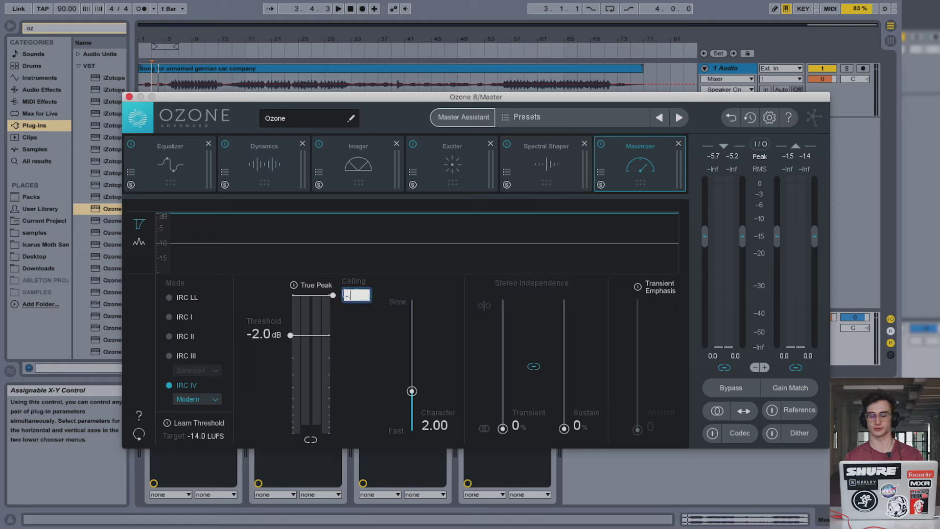
text(0.3)
key(Return)
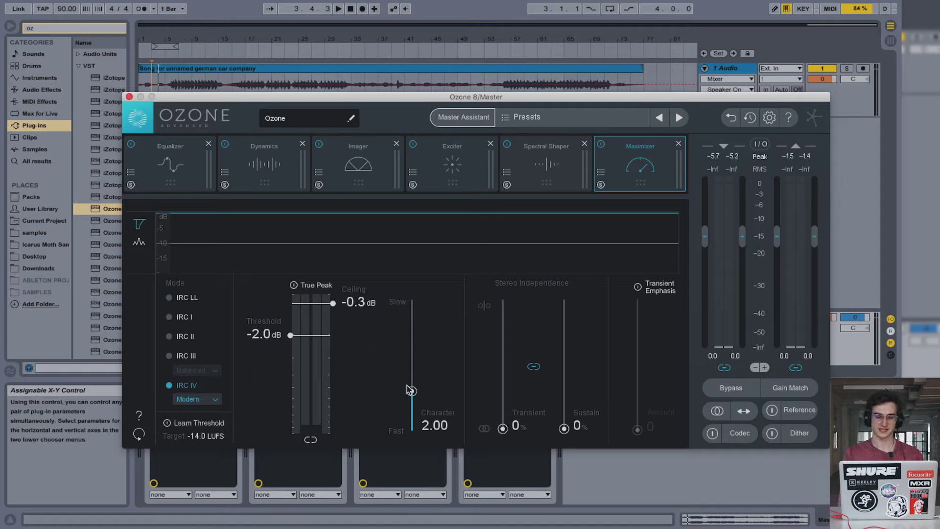
Set the Maximizer's Character to 1.60.
drag(411, 392, 411, 391)
click(427, 427)
text(1.)
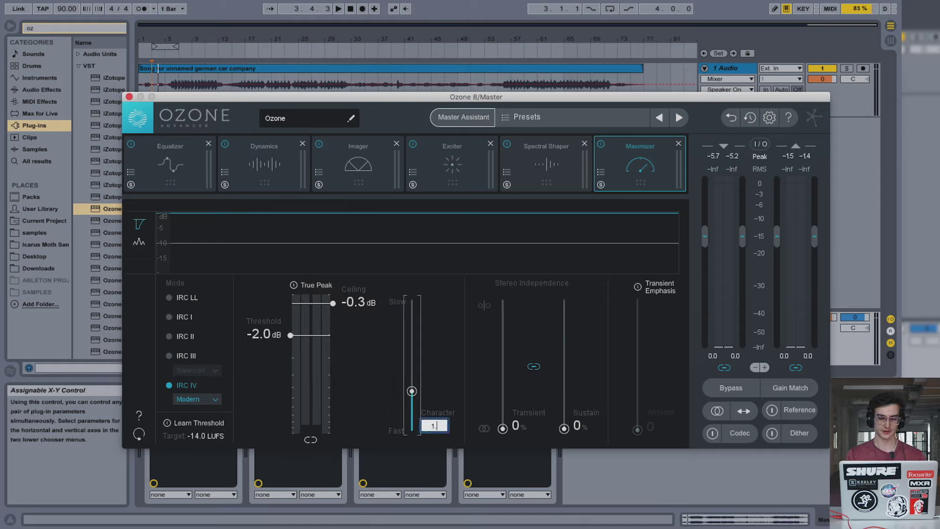
text(6)
key(Return)
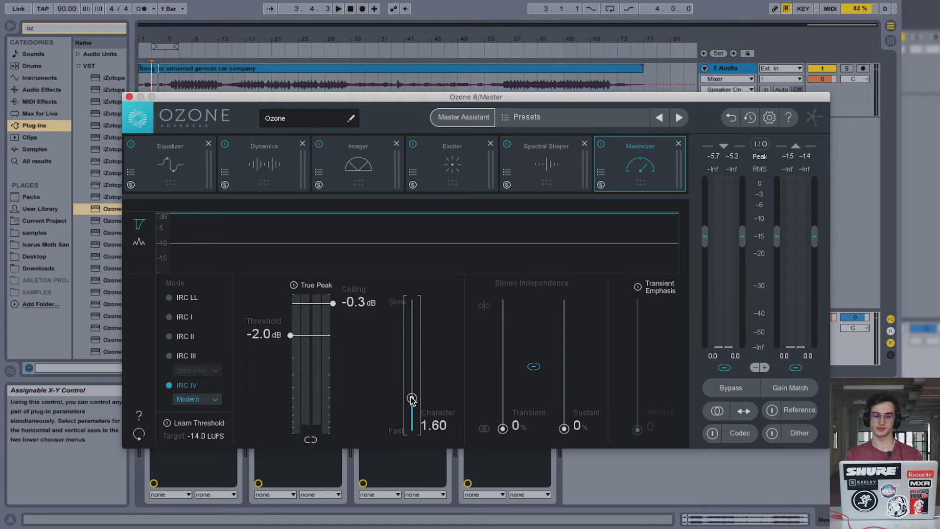
drag(411, 398, 412, 399)
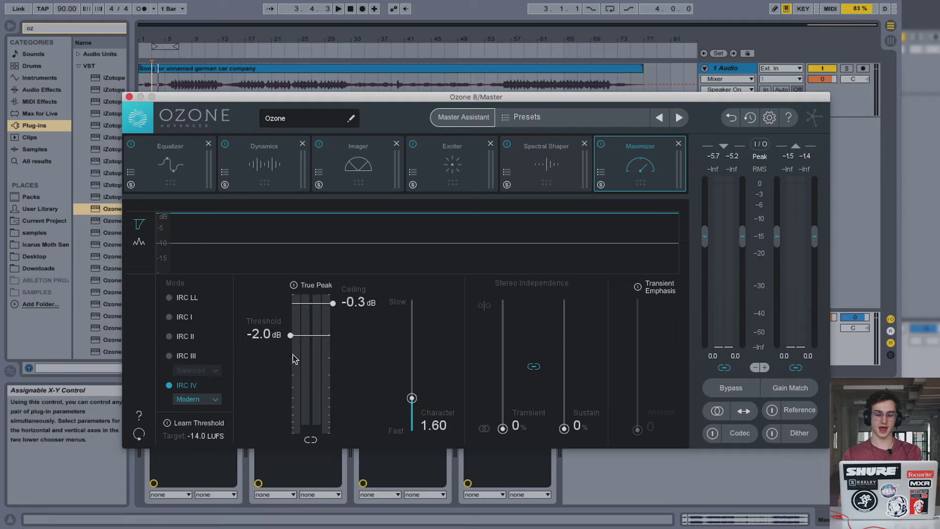
Lower the Maximizer's threshold to -10.8 dB, playing the song to judge the amount of limiting.
drag(269, 334, 270, 374)
drag(197, 97, 201, 97)
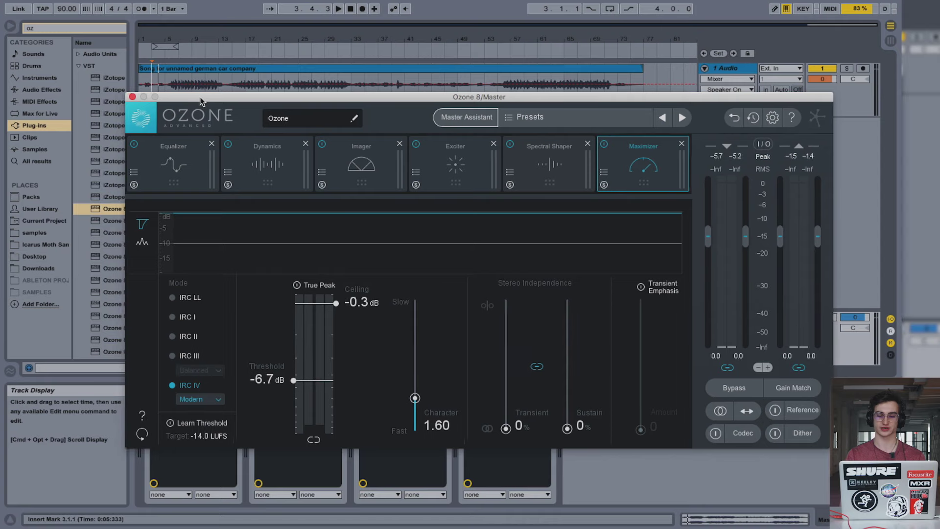
click(243, 50)
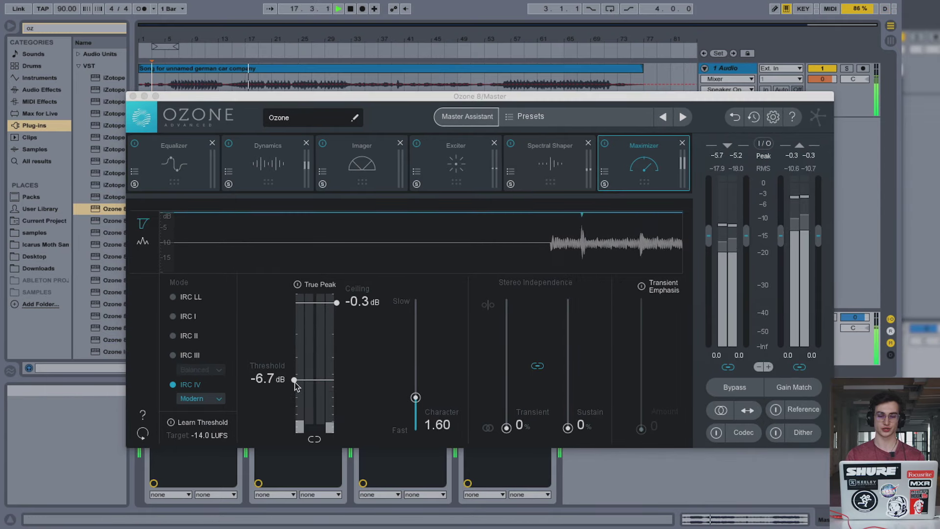
drag(295, 380, 275, 386)
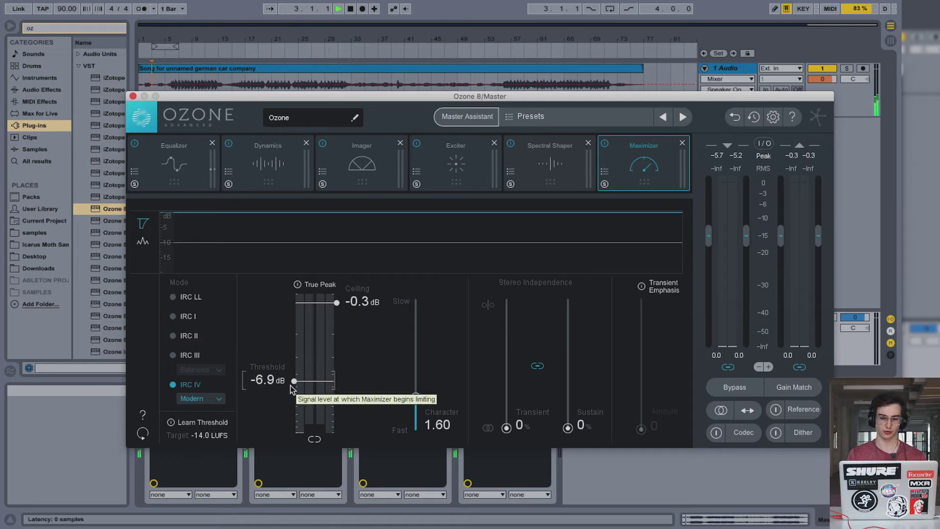
key(space)
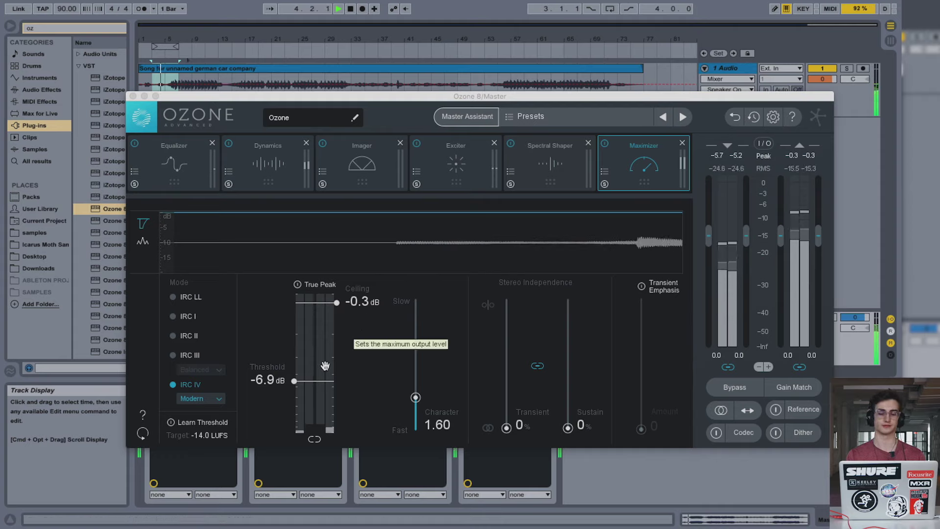
click(280, 397)
drag(281, 397, 281, 406)
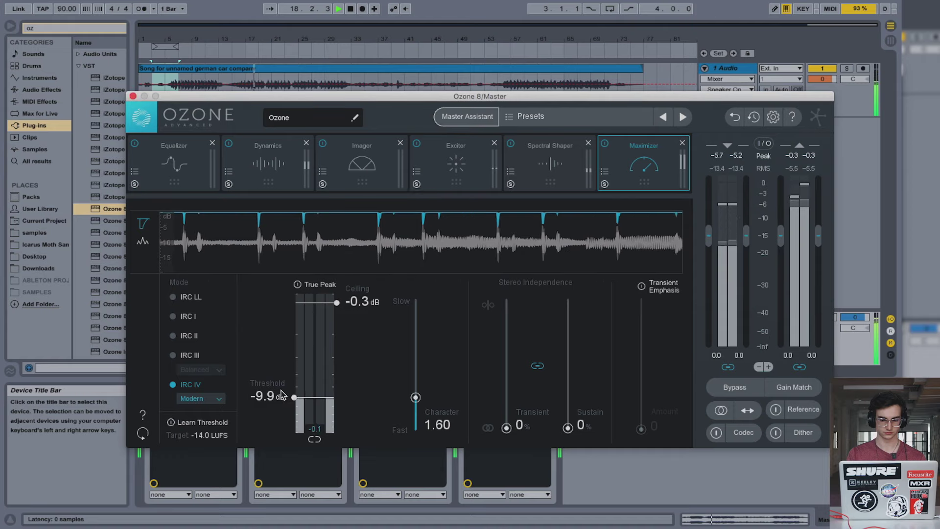
drag(283, 394, 283, 405)
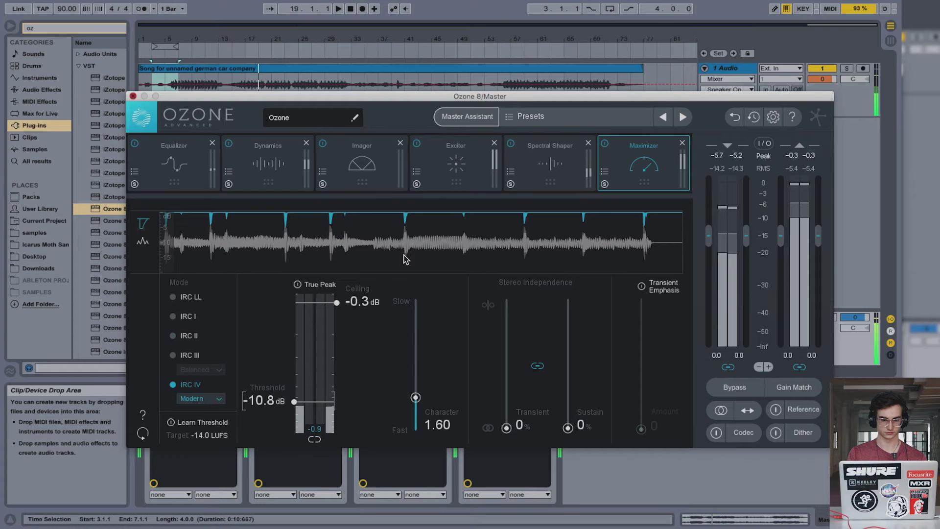
Hide the plug-in windows and group all four master-track devices, from Alloy 2 to Ozone 8, into one rack.
key(super+alt+p)
click(514, 392)
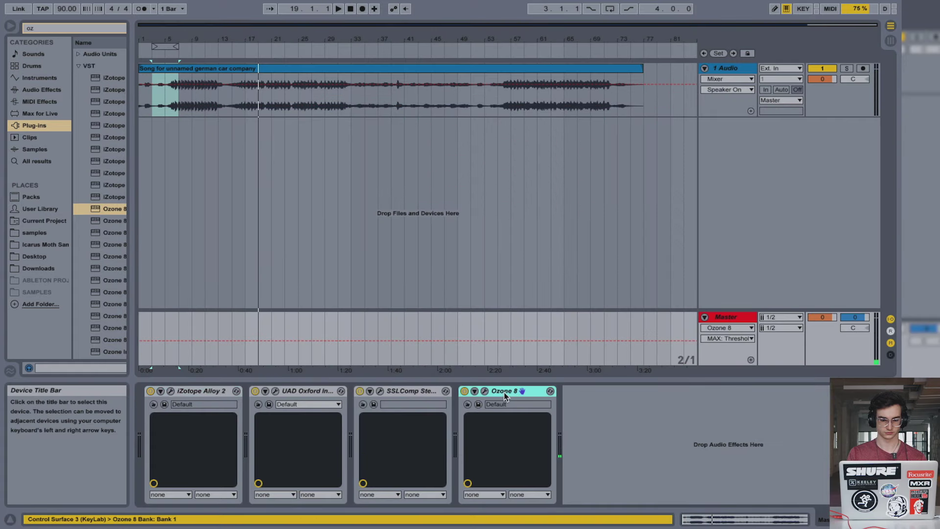
shift+click(212, 395)
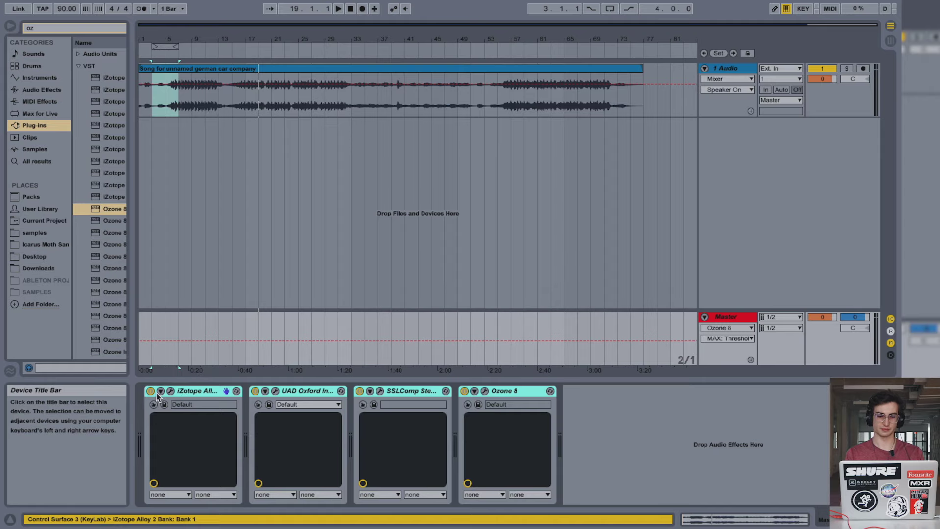
key(super+g)
click(544, 182)
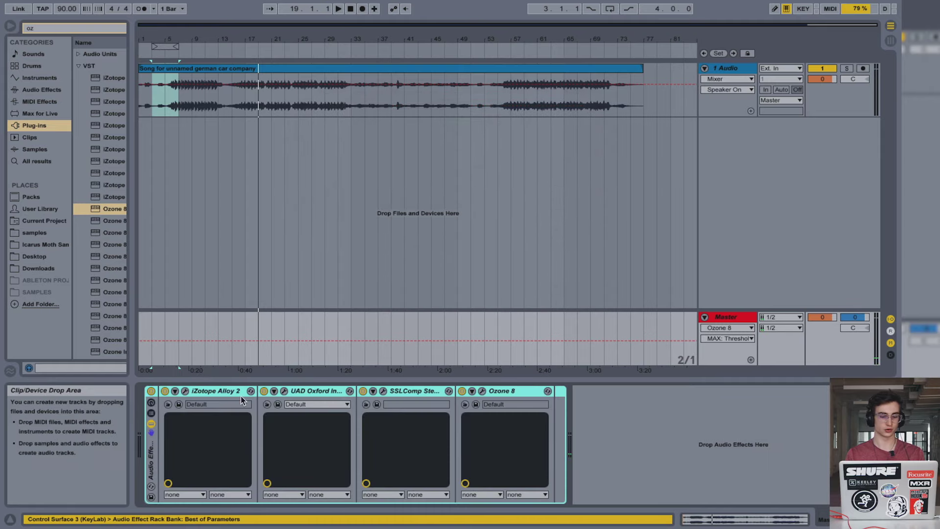
Play the song from bar 19 and switch the master rack off and on to compare the unmastered and mastered sound.
click(151, 391)
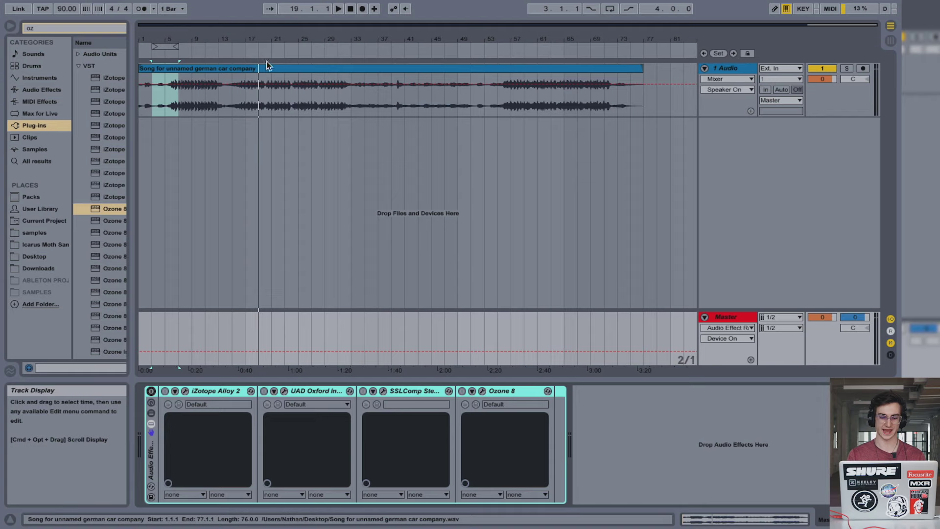
key(space)
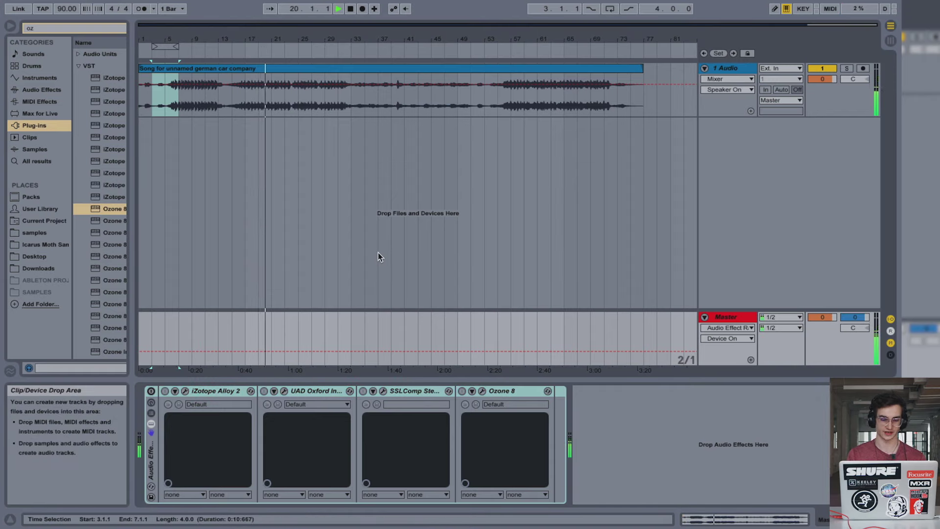
key(0)
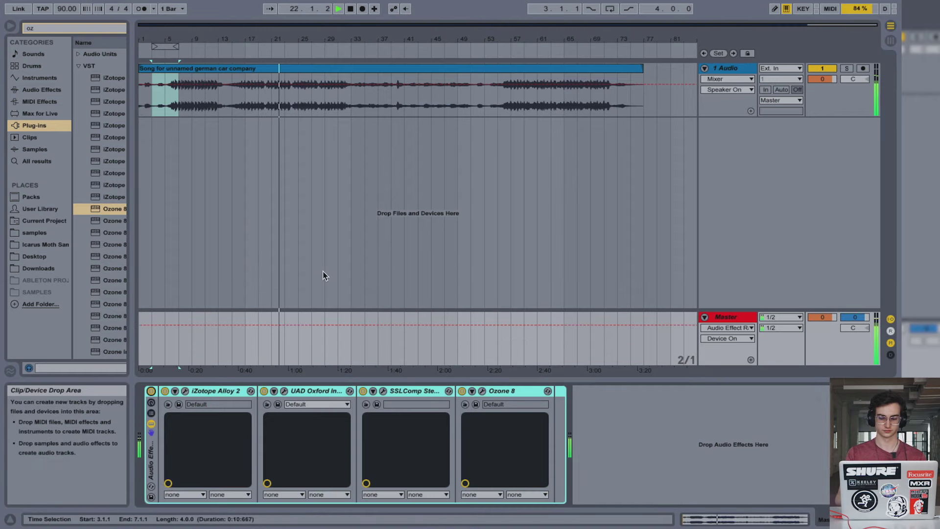
click(152, 392)
Compare the song with the master rack on and bypassed in the quiet passage from about bar 36.
click(374, 47)
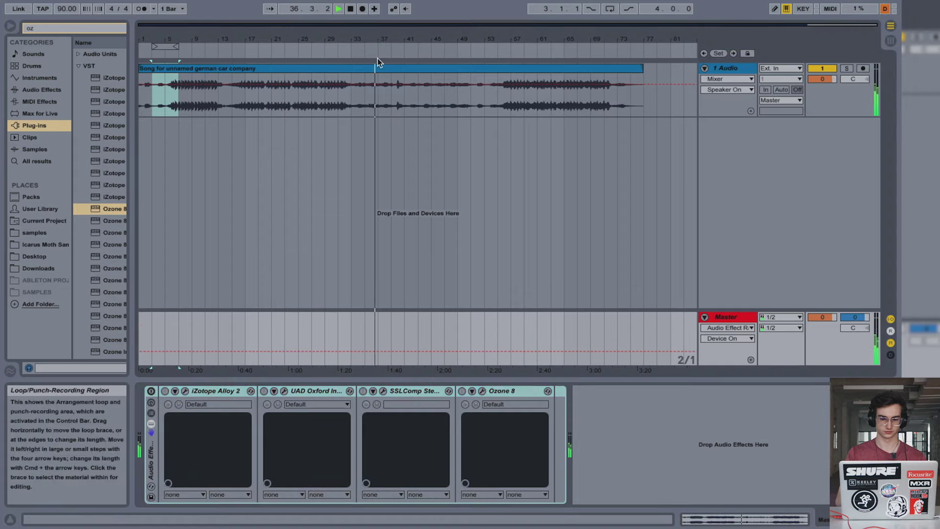
click(151, 391)
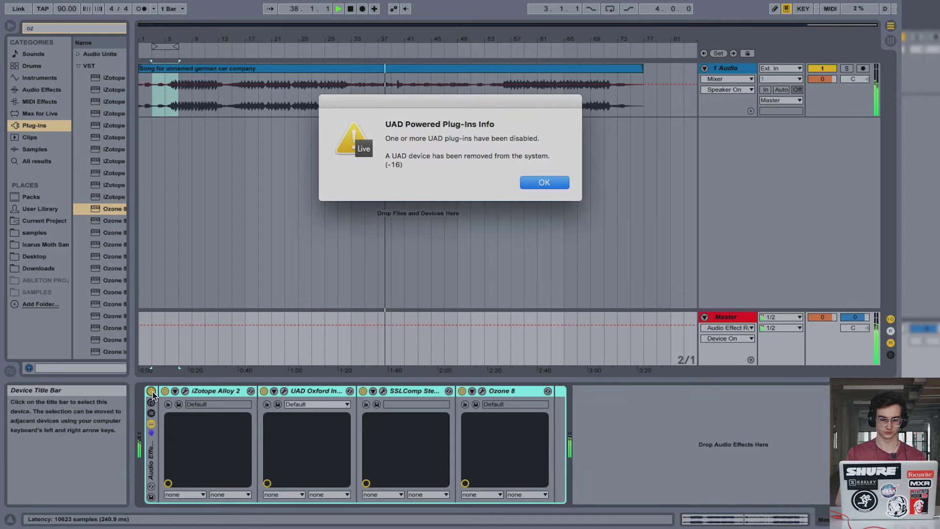
click(562, 179)
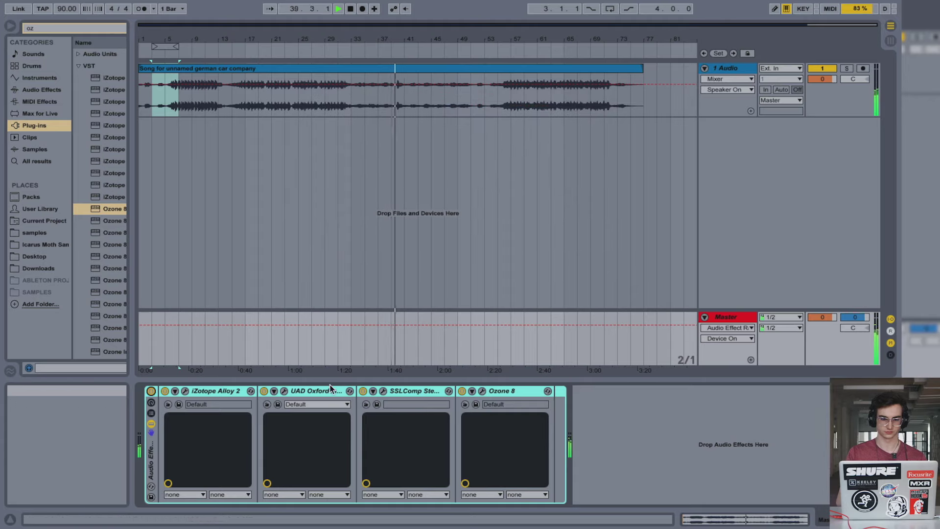
click(151, 391)
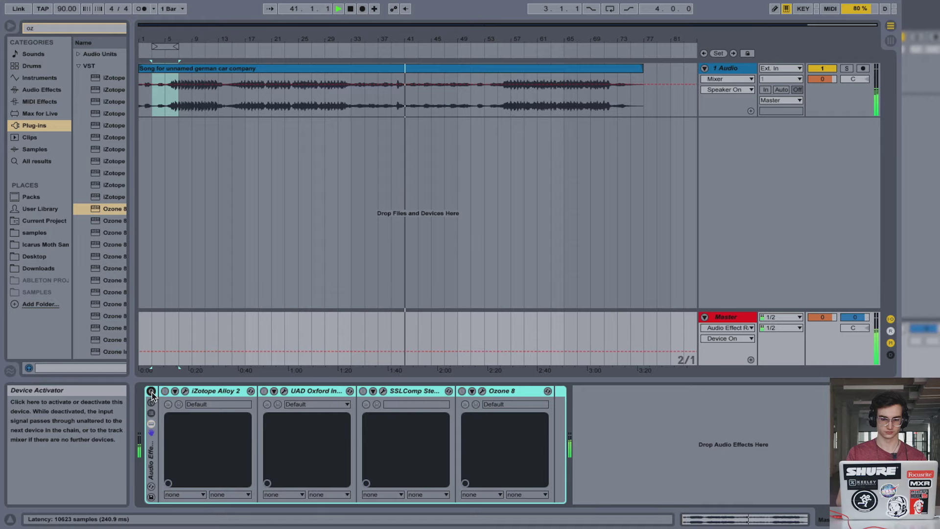
Replay the song from about bar 7, comparing it with the master rack on and bypassed, and stop playback.
click(178, 52)
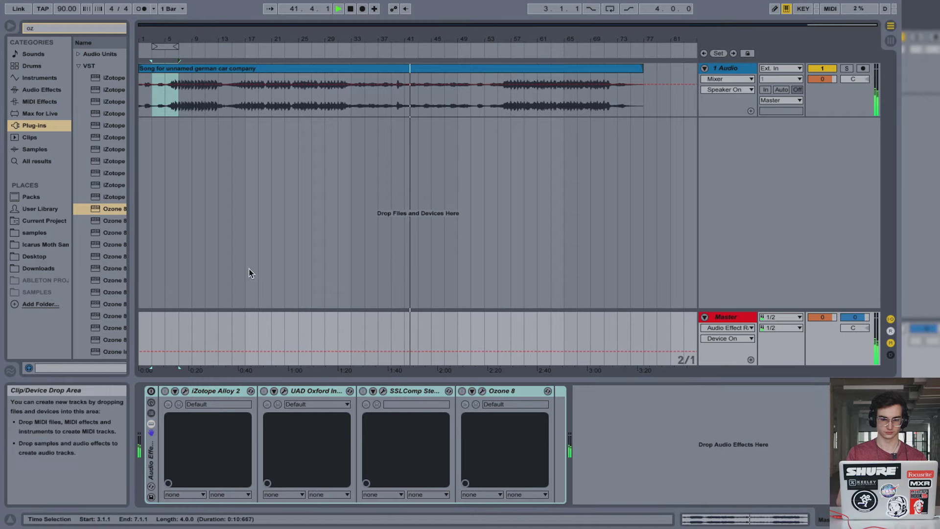
click(152, 390)
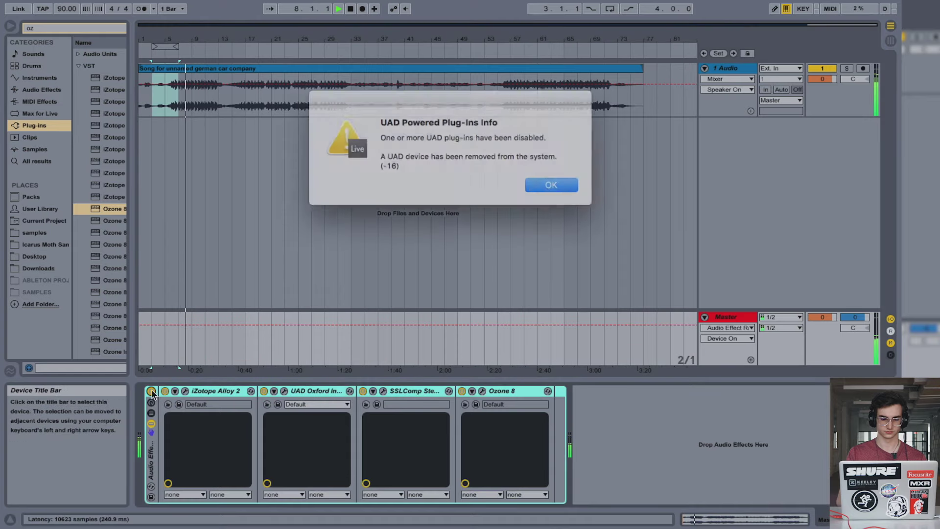
click(553, 185)
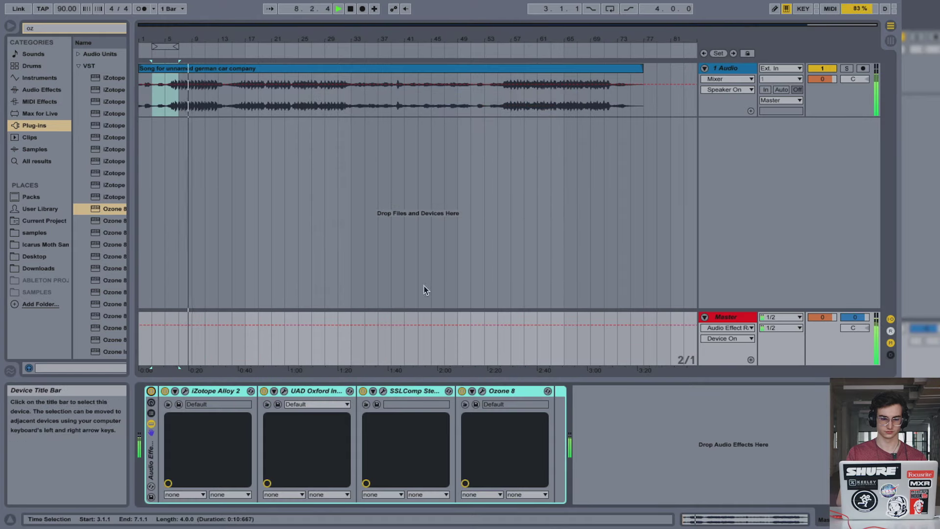
click(152, 390)
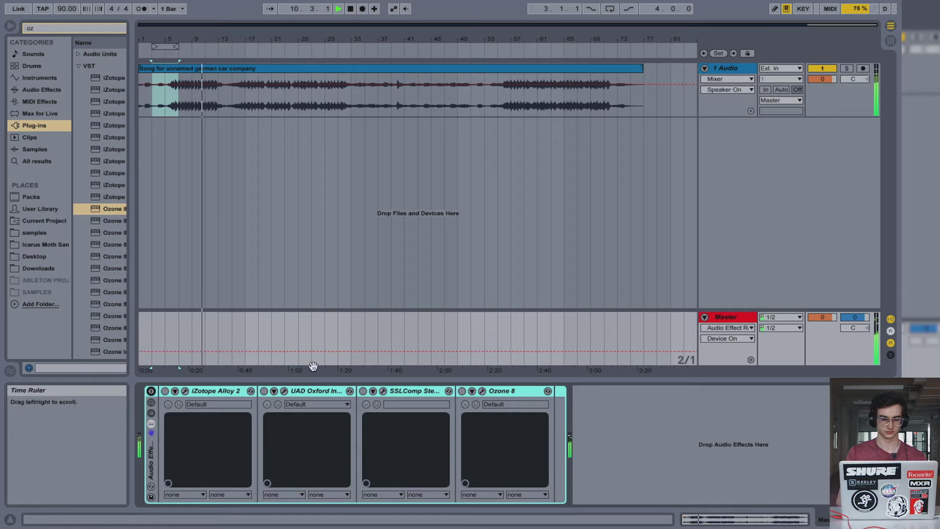
key(space)
Place the insert marker at bar 7 of the audio track and show the Master track's device rack.
click(553, 194)
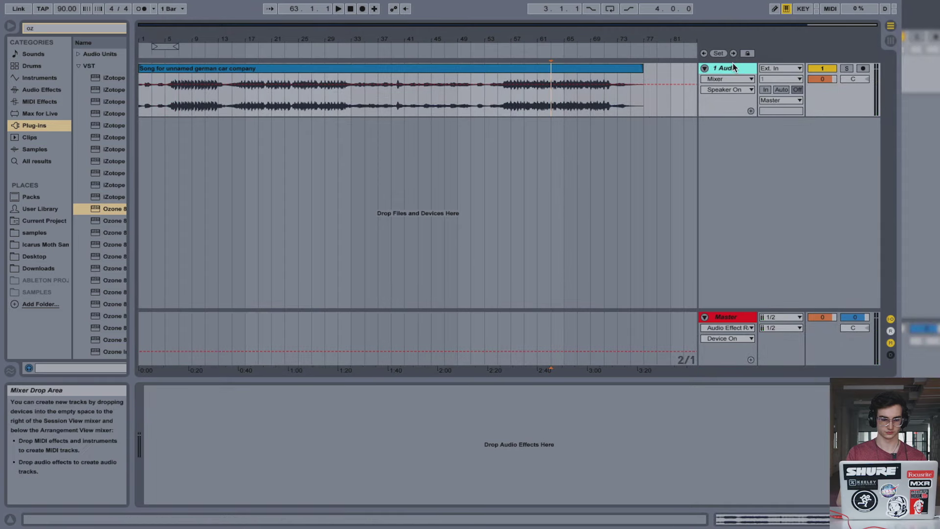
click(187, 105)
click(736, 320)
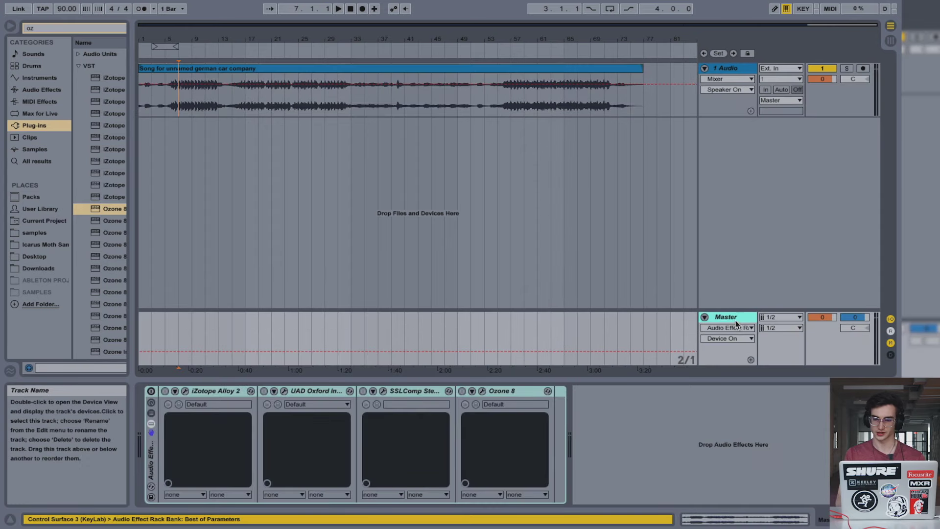